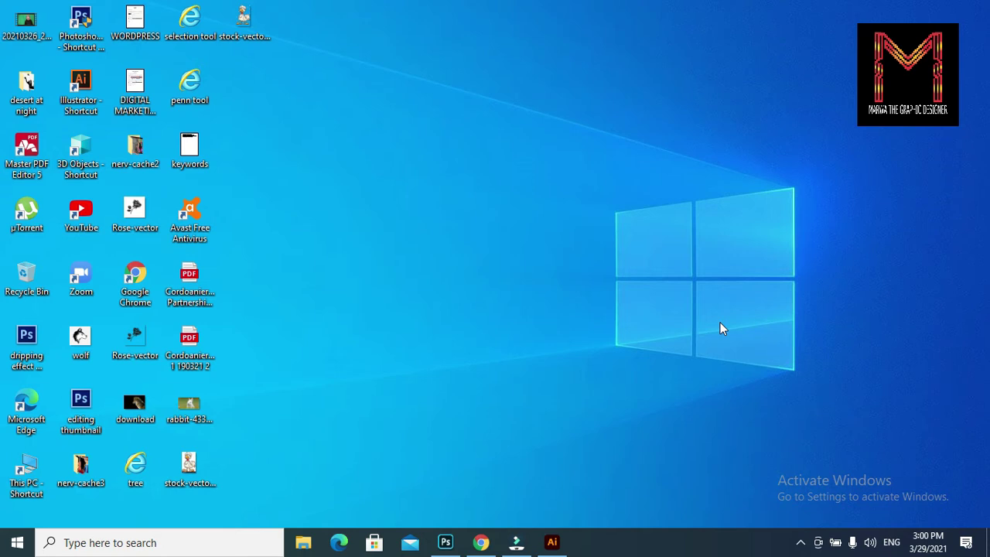
# - Launch Illustrator and create a new 1000 × 1000 pt CMYK document from the Custom preset
pyautogui.click(552, 542)
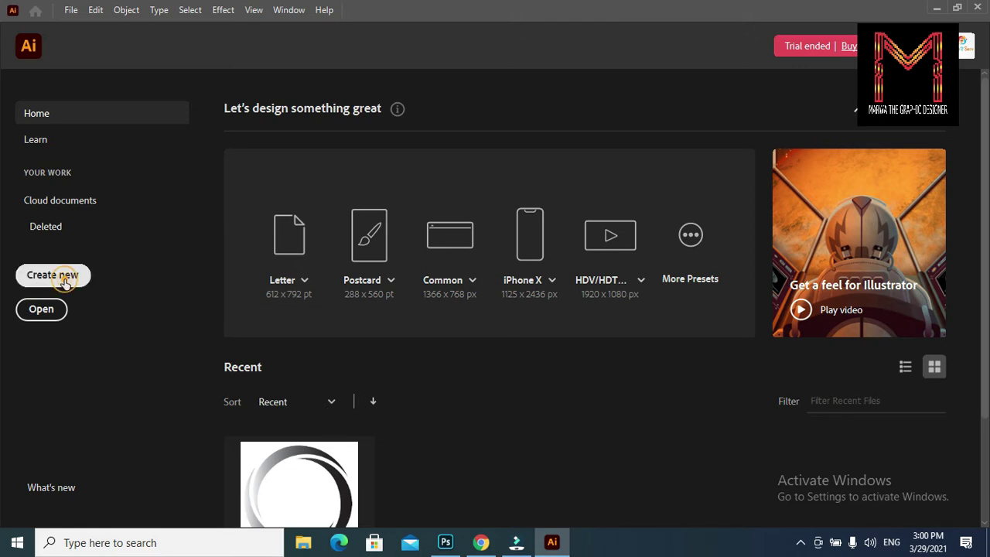
pyautogui.click(65, 283)
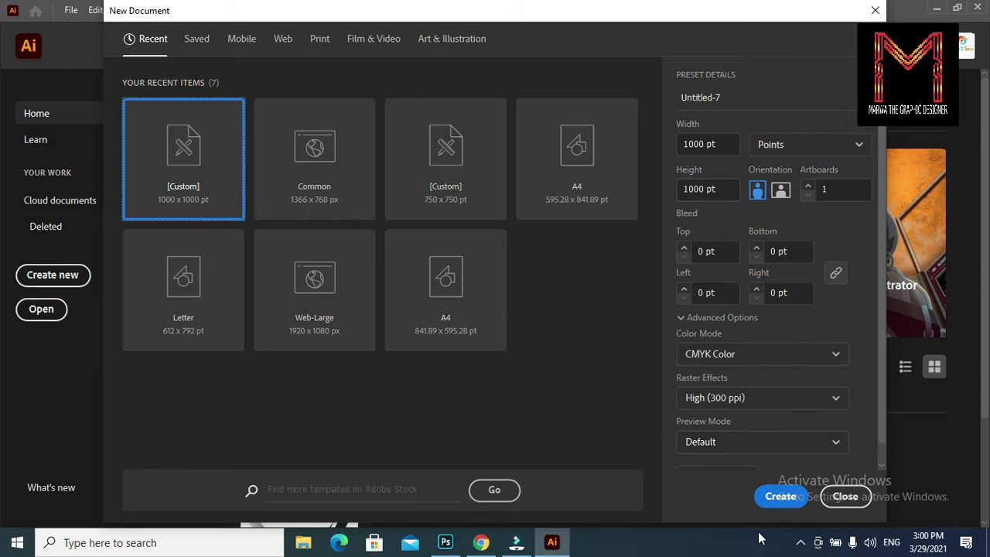
pyautogui.click(768, 499)
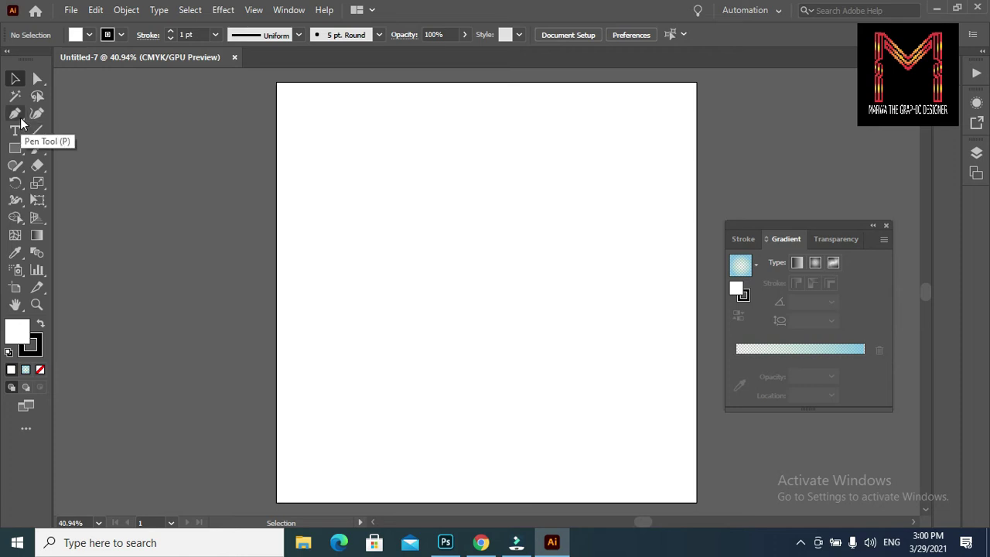
# - With the Pen tool, place the M's first anchor at its lower right
pyautogui.click(17, 114)
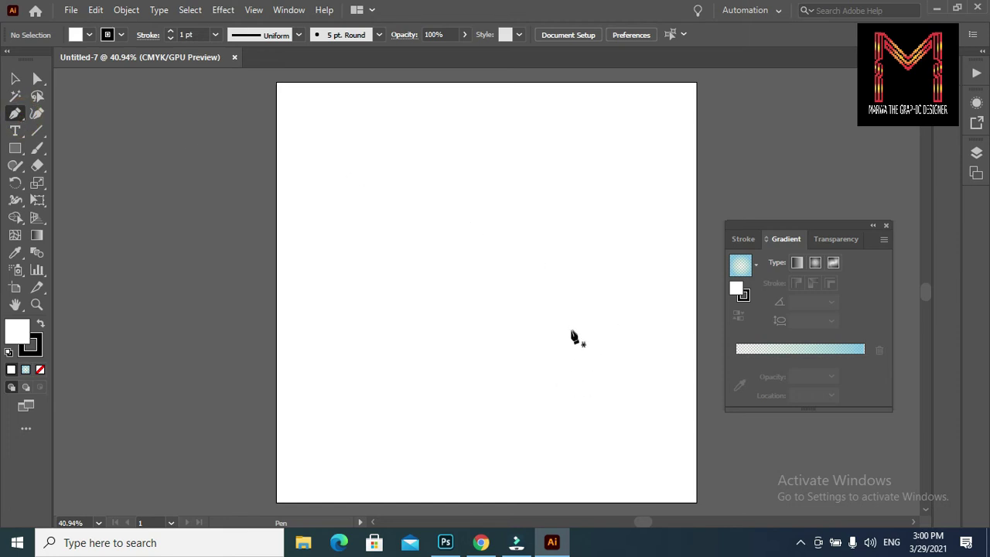
pyautogui.click(570, 331)
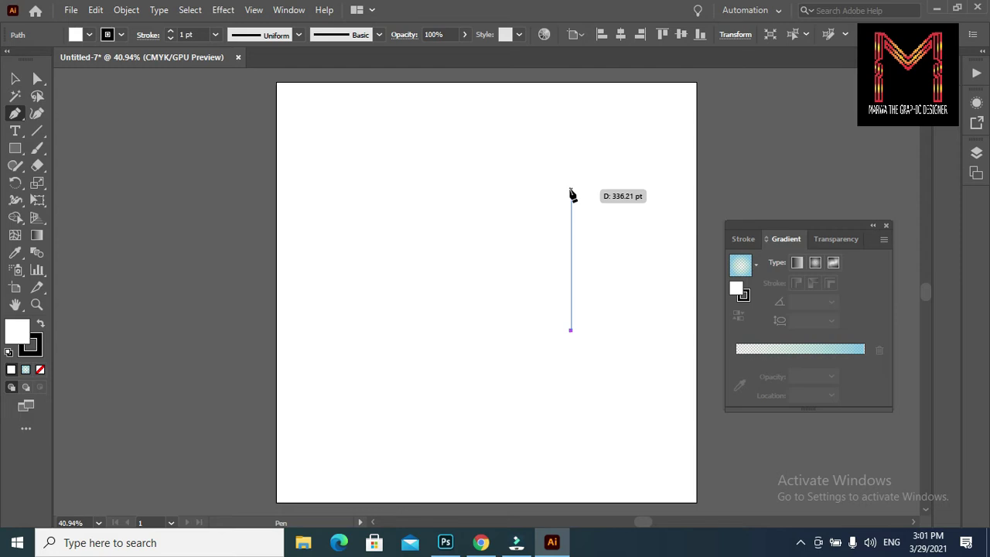
# - Draw the M's right stem, middle V point and curved left arch with a corner tip
pyautogui.click(571, 191)
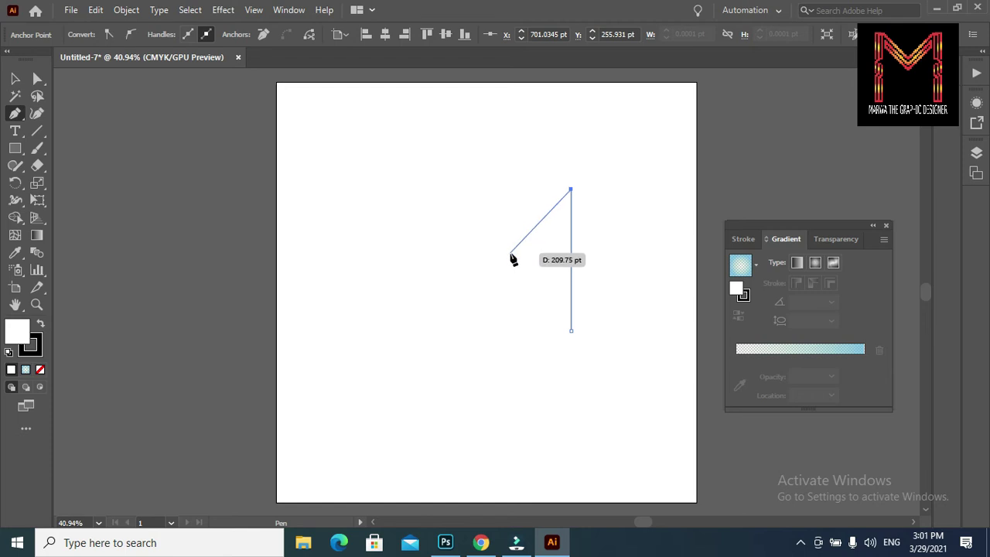
pyautogui.click(509, 252)
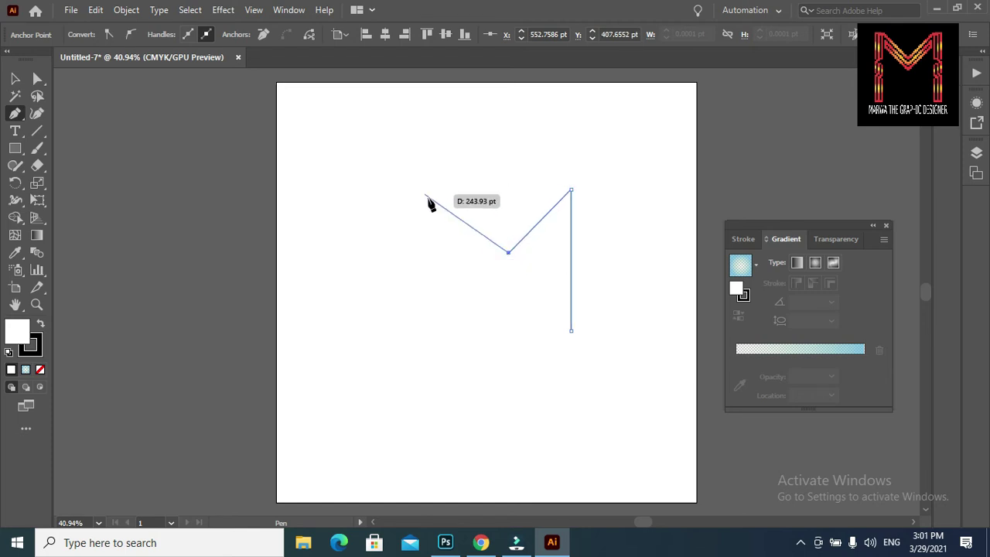
pyautogui.moveTo(420, 199); pyautogui.dragTo(361, 209)
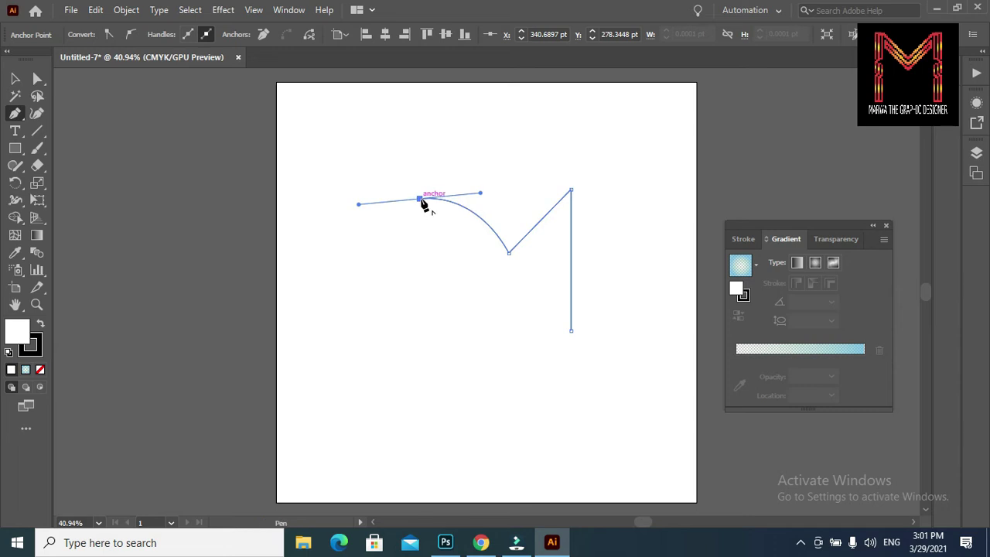
pyautogui.click(421, 200)
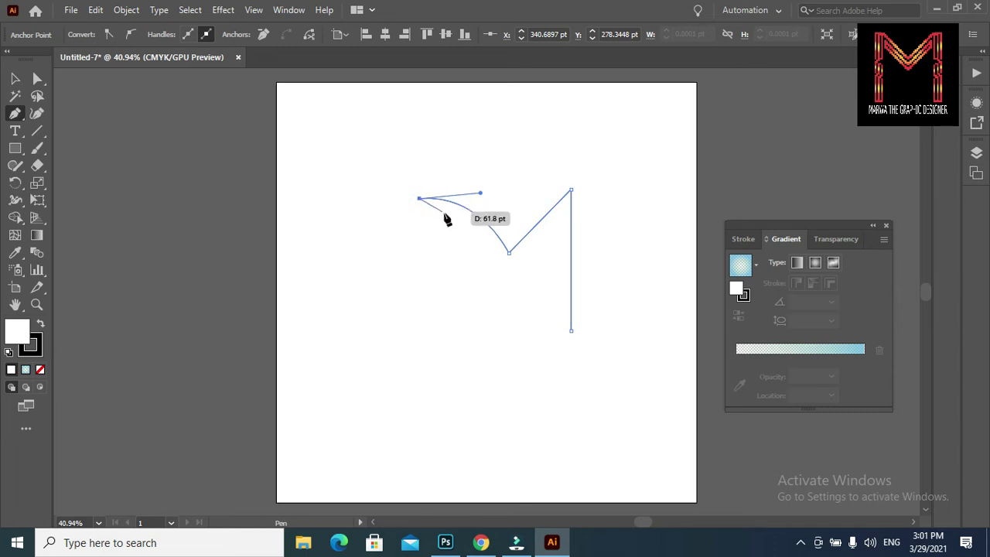
# - Add the curved feather curl and bring the left arm down to a corner point
pyautogui.click(445, 212)
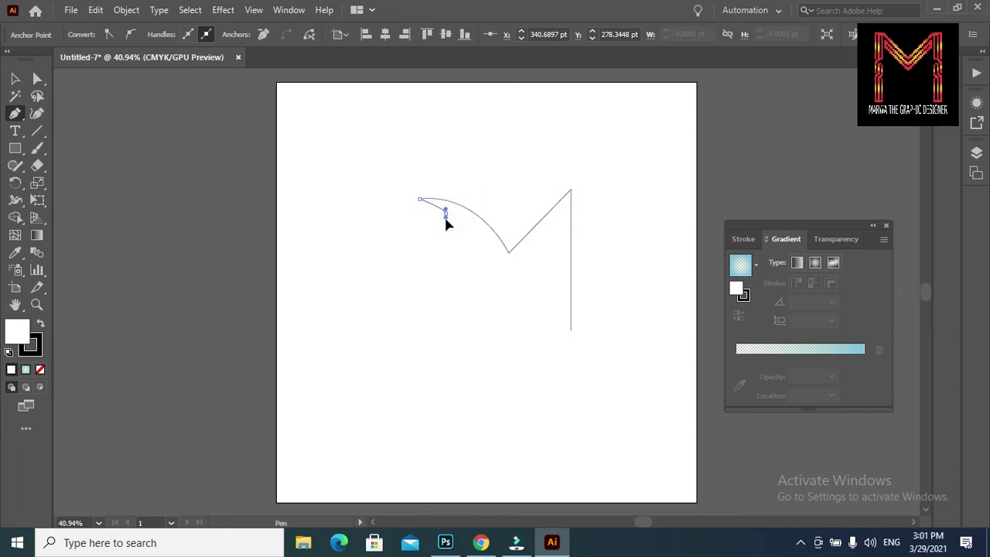
pyautogui.moveTo(447, 227); pyautogui.dragTo(427, 216)
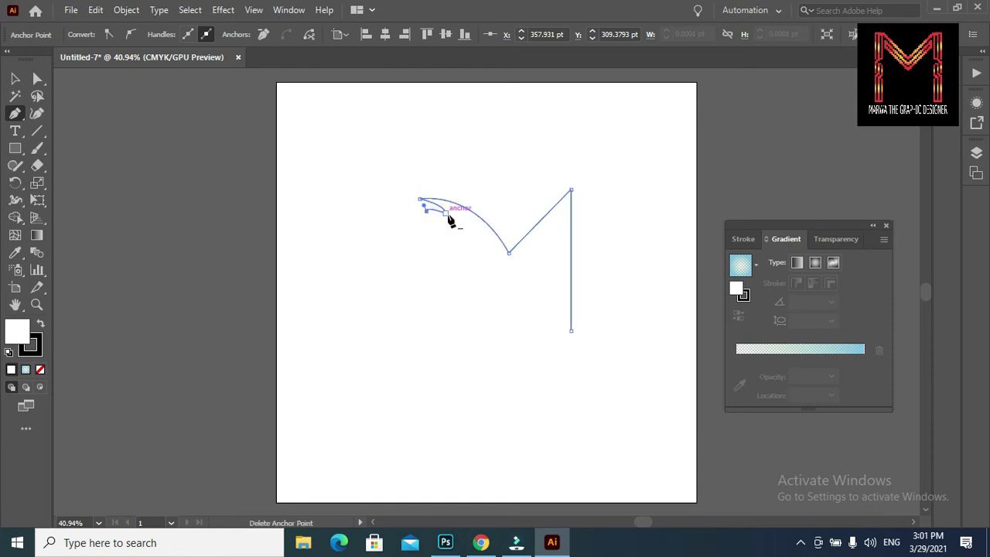
pyautogui.moveTo(427, 216); pyautogui.dragTo(501, 279)
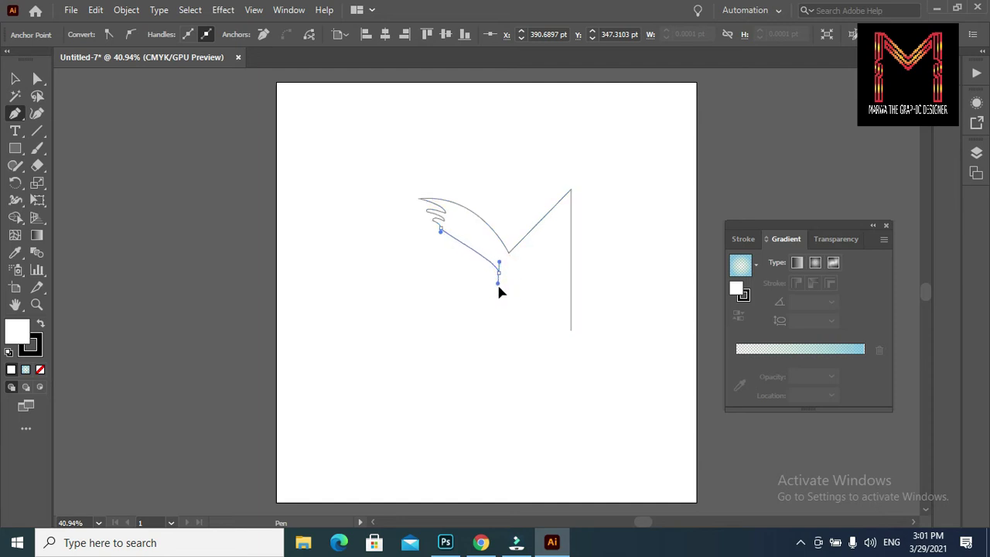
pyautogui.moveTo(498, 272); pyautogui.dragTo(512, 307)
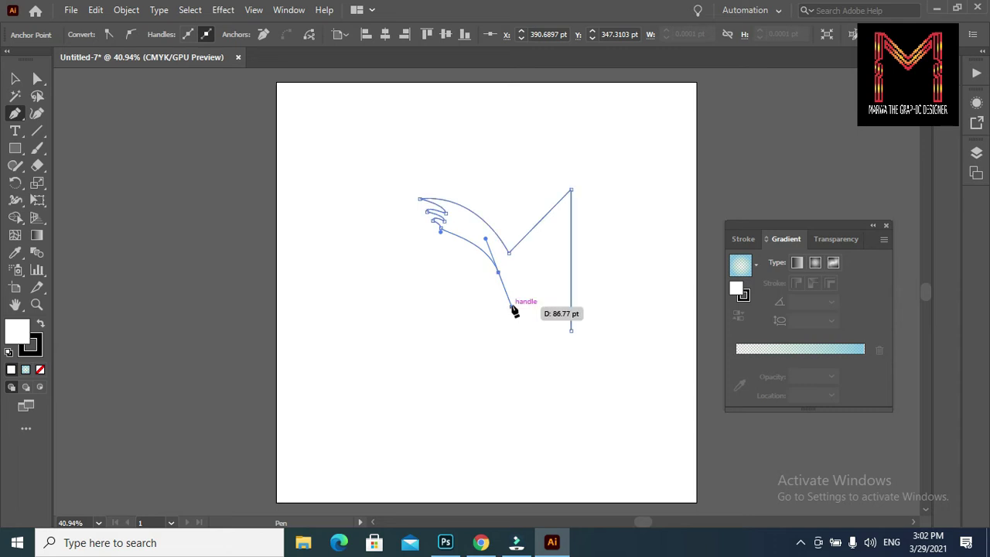
pyautogui.moveTo(500, 274); pyautogui.dragTo(502, 289)
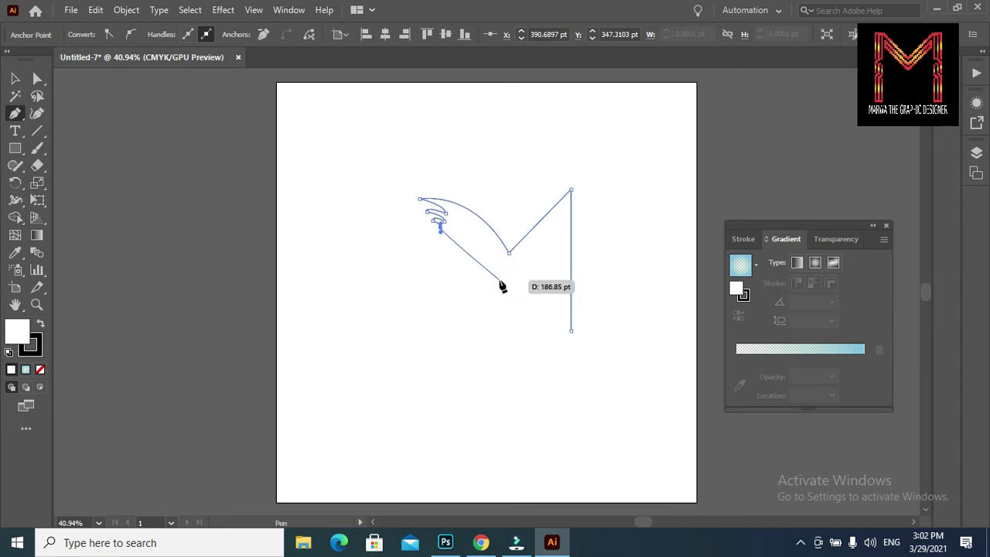
pyautogui.moveTo(501, 289); pyautogui.dragTo(509, 329)
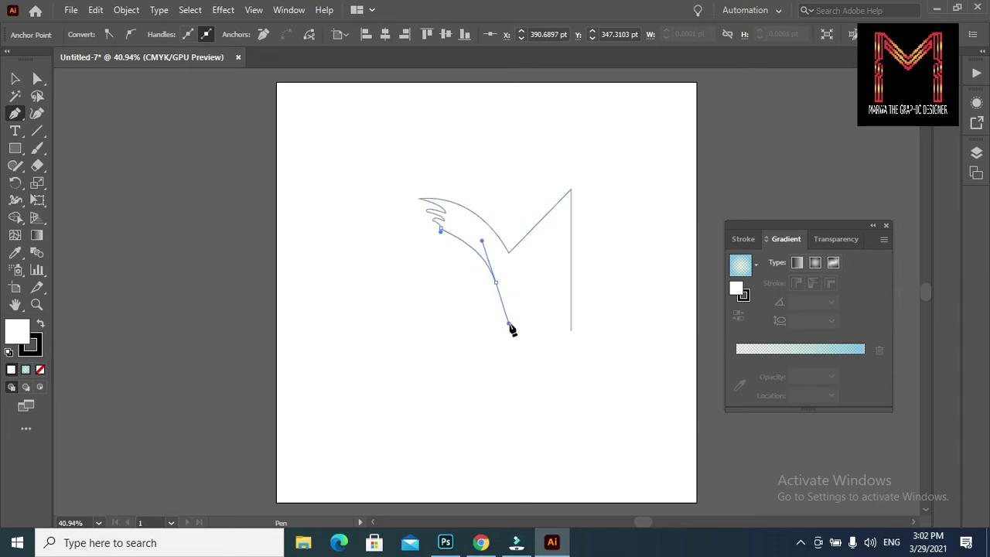
pyautogui.moveTo(509, 329); pyautogui.dragTo(511, 330)
pyautogui.click(496, 283)
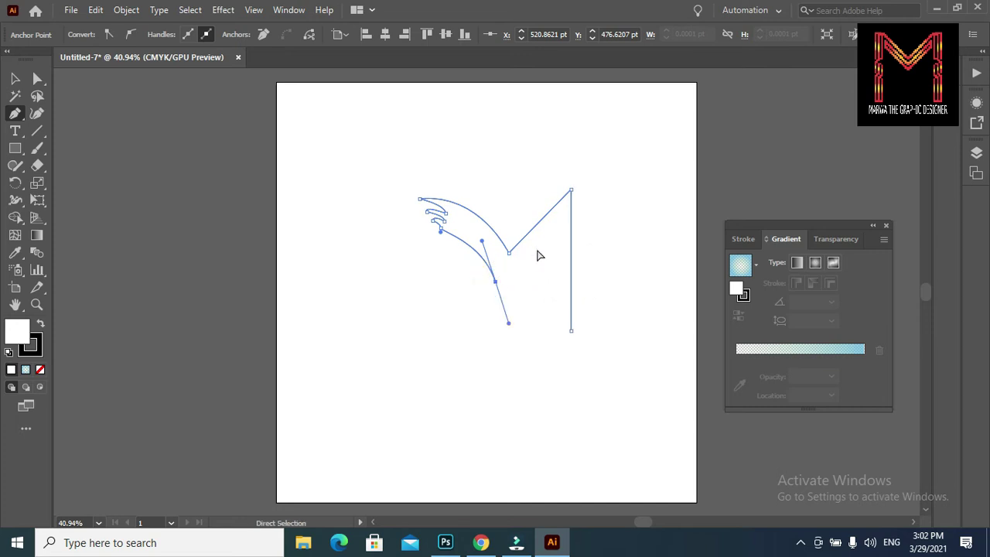
# - Undo the last segments and redraw the left arm's lower end as a corner
pyautogui.hotkey('ctrl', 'z')
pyautogui.hotkey('ctrl', 'z')
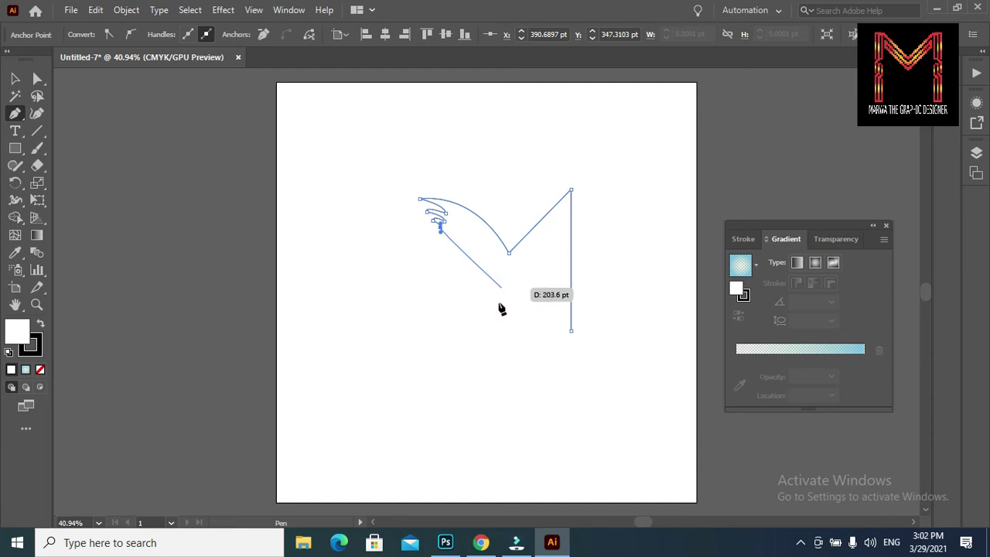
pyautogui.moveTo(501, 289)
pyautogui.mouseDown()
pyautogui.moveTo(504, 336)
pyautogui.moveTo(528, 333)
pyautogui.moveTo(503, 291)
pyautogui.mouseUp()
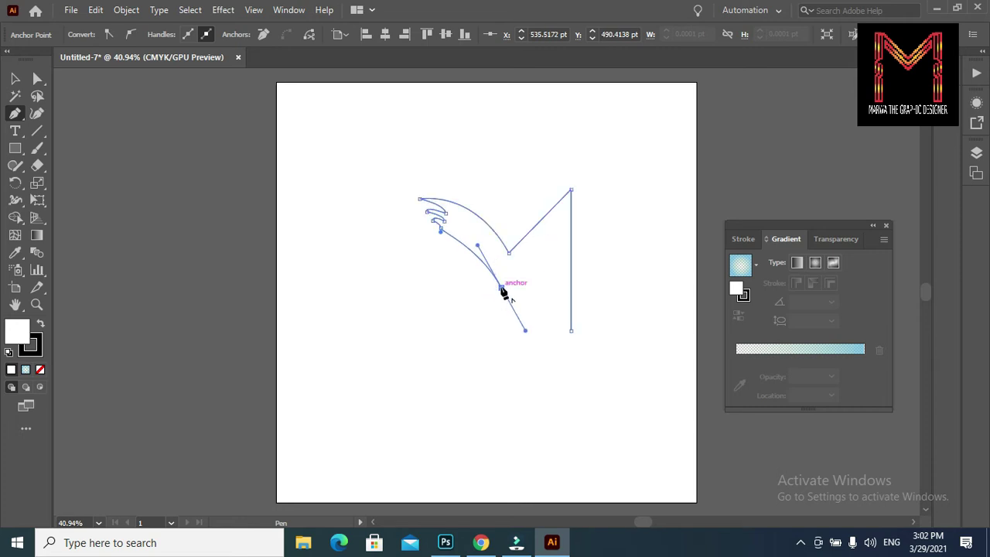
pyautogui.click(502, 288)
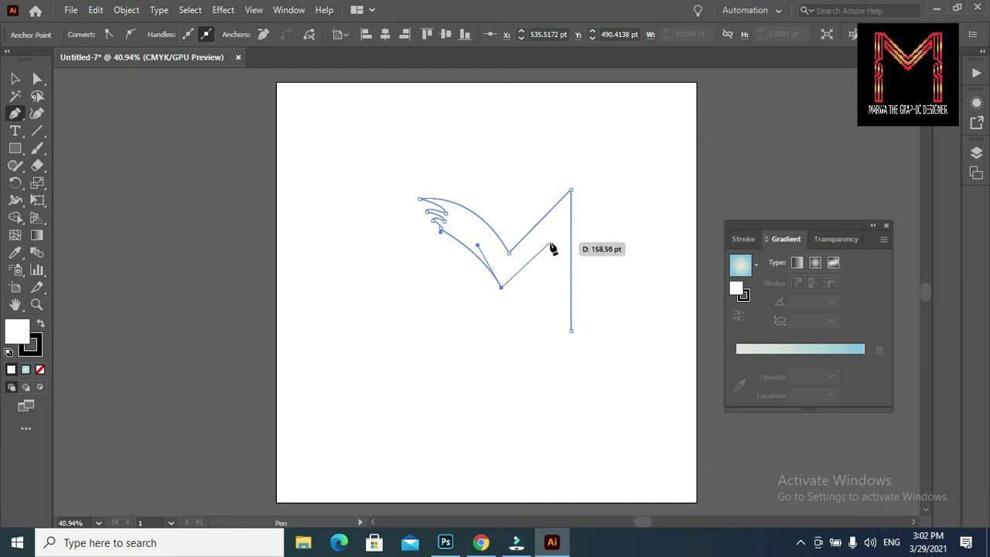
# - Add the inner right stem, close the M outline along the bottom, and begin the left-leg shape
pyautogui.click(548, 243)
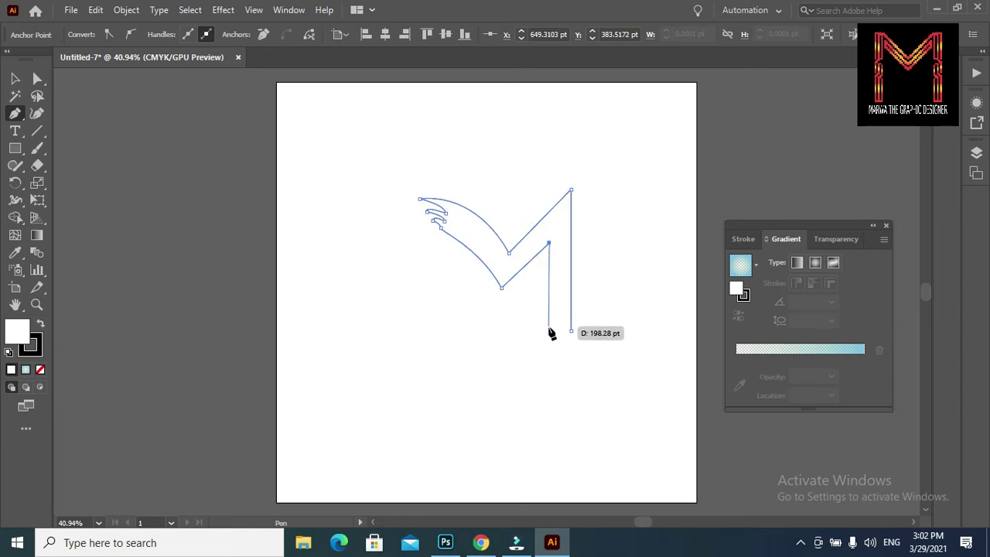
pyautogui.click(549, 330)
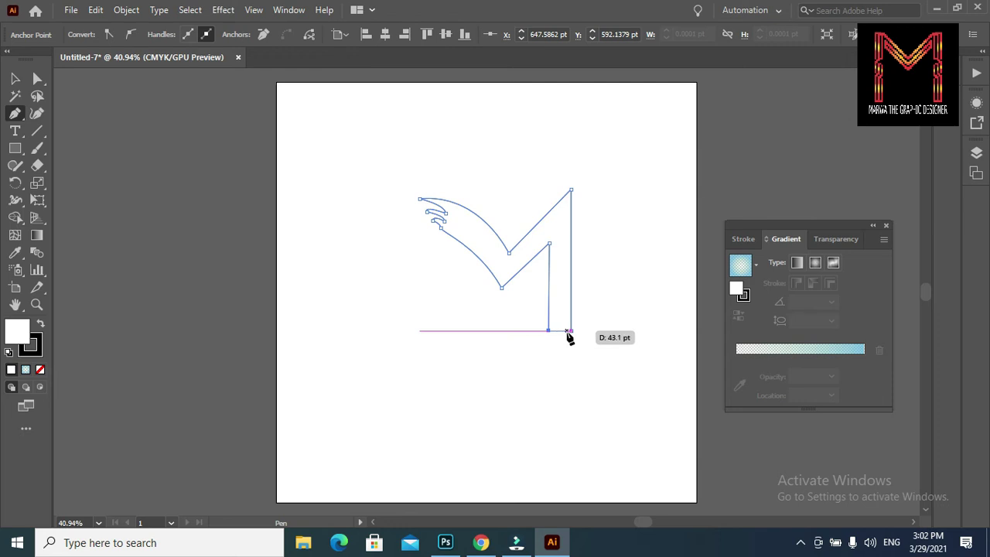
pyautogui.click(571, 332)
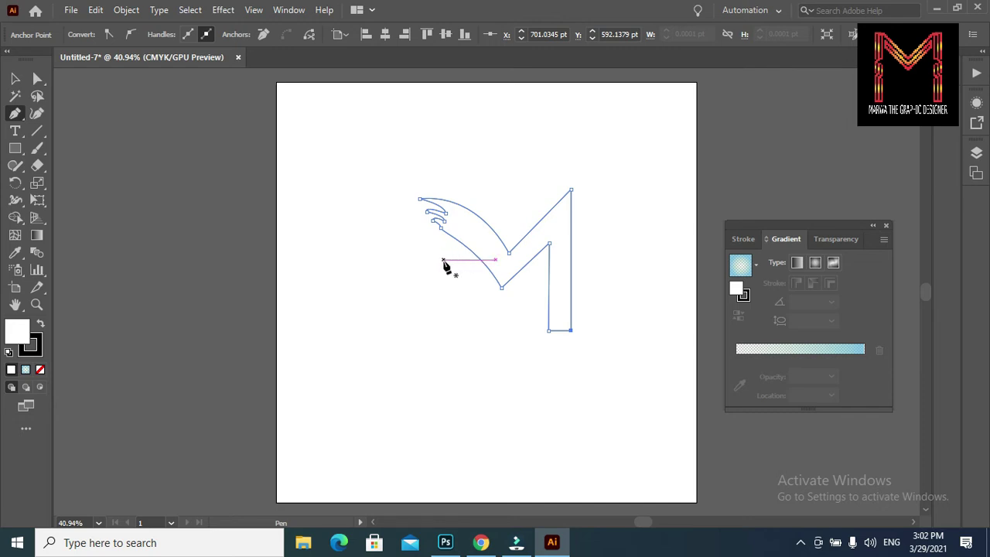
pyautogui.click(443, 260)
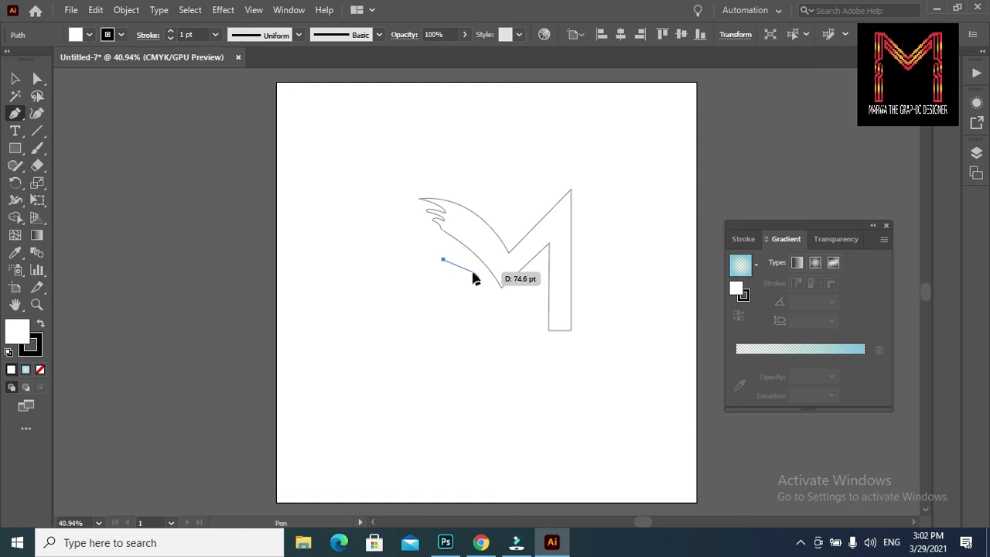
# - Close the M's narrow left-leg shape with a curved top and flat bottom edge
pyautogui.moveTo(473, 272); pyautogui.dragTo(479, 292)
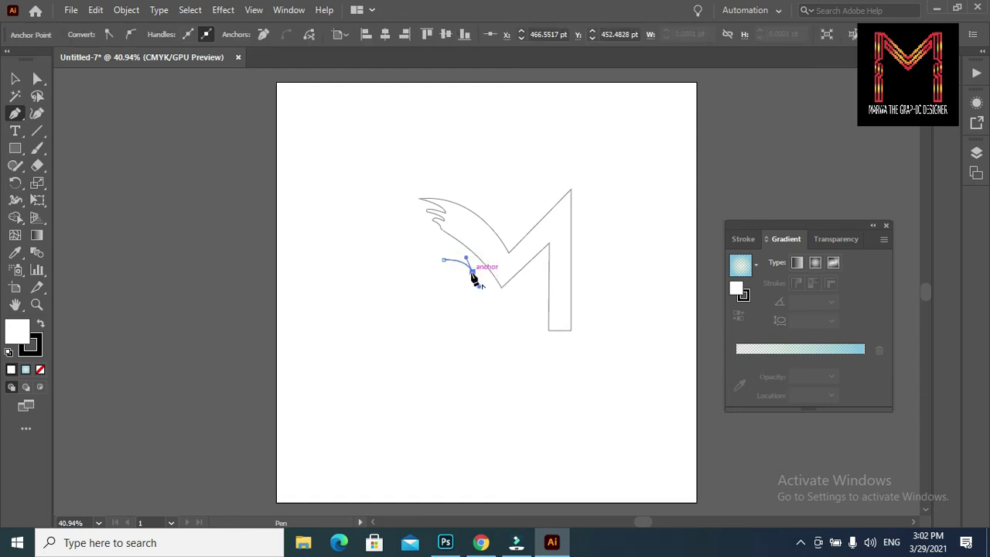
pyautogui.click(473, 271)
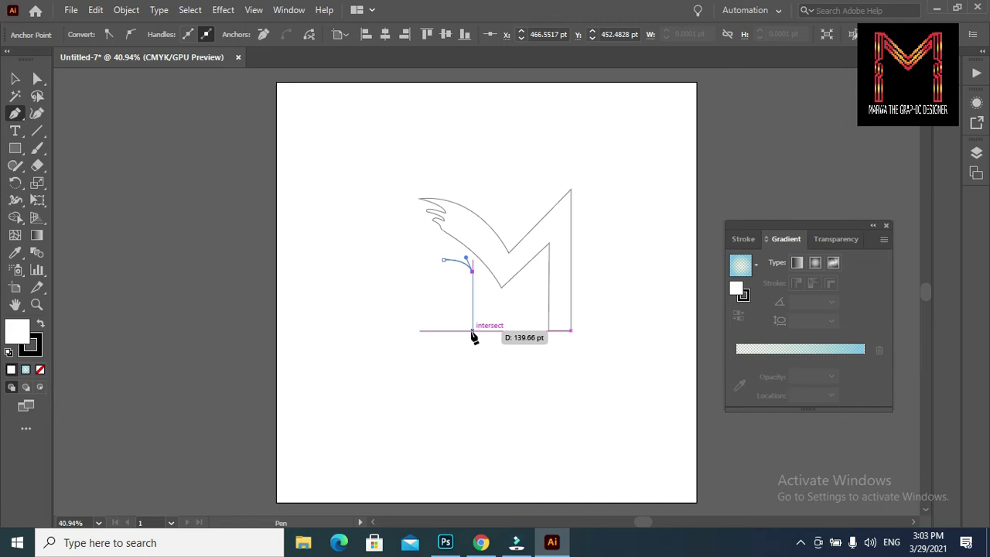
pyautogui.click(473, 331)
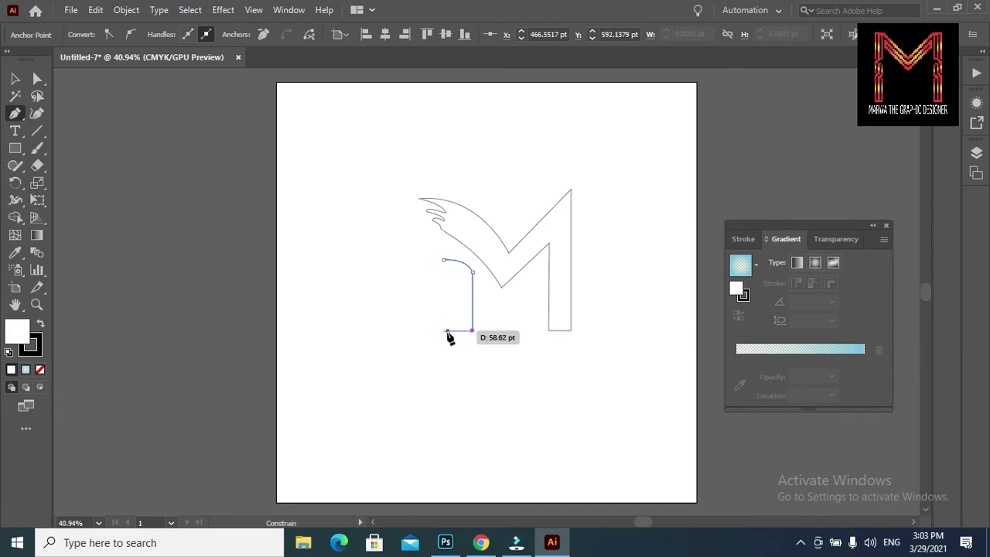
pyautogui.click(445, 331)
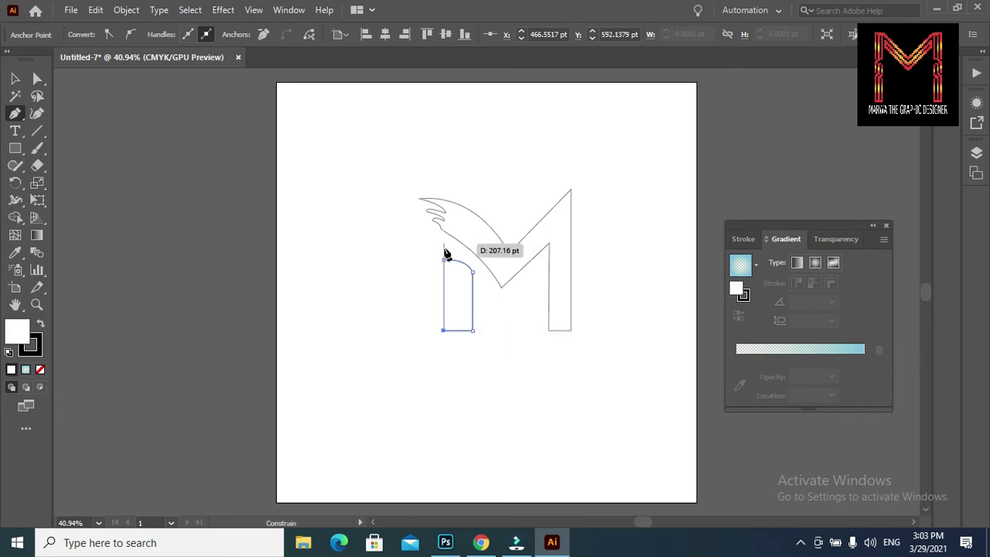
pyautogui.click(444, 261)
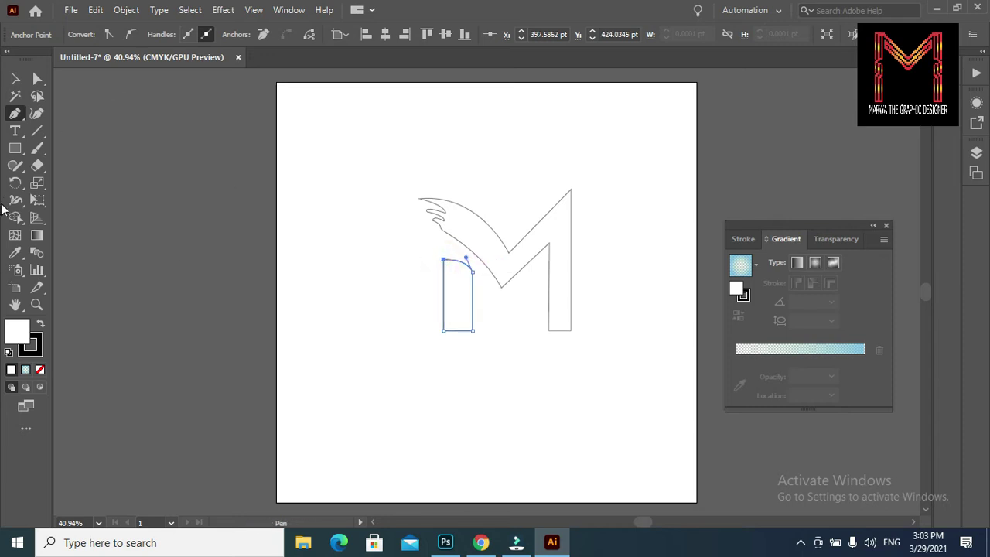
pyautogui.click(13, 81)
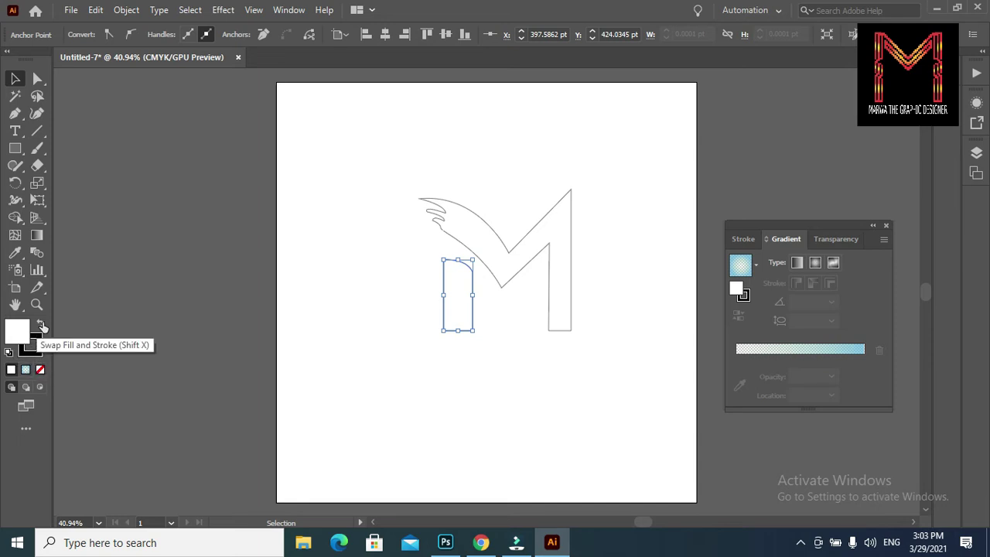
# - Swap fill and stroke on the left leg and the winged M so both are solid black
pyautogui.click(41, 325)
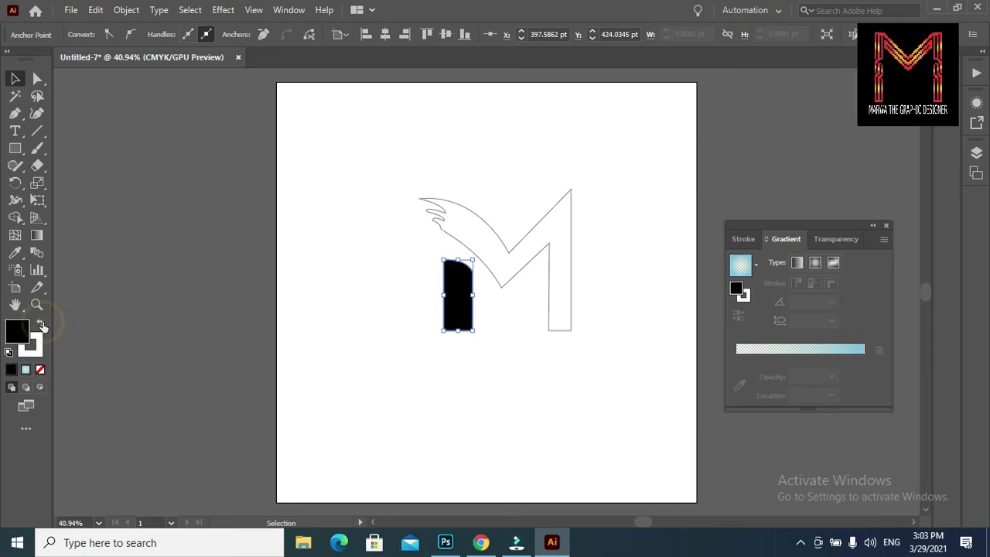
pyautogui.click(526, 259)
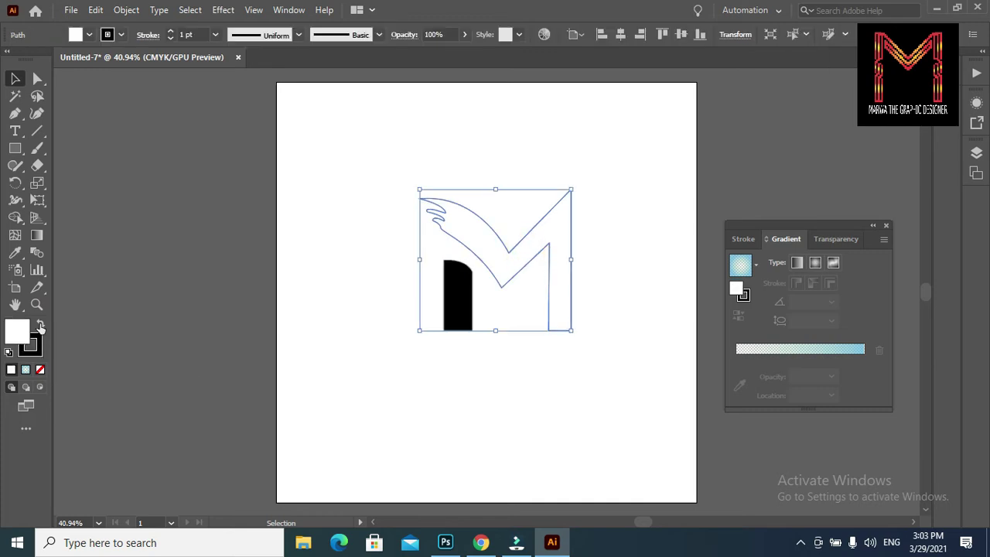
pyautogui.click(41, 324)
pyautogui.click(445, 412)
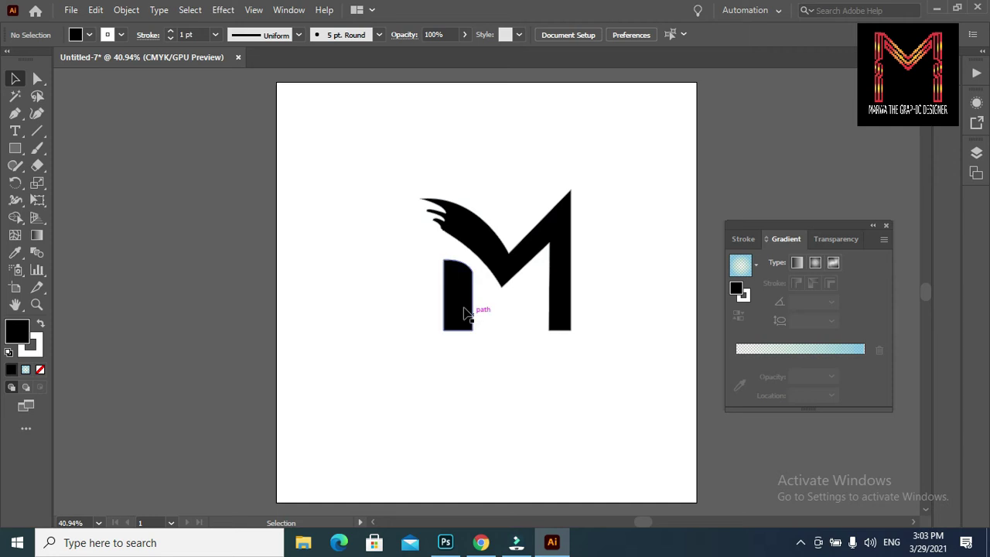
pyautogui.click(489, 285)
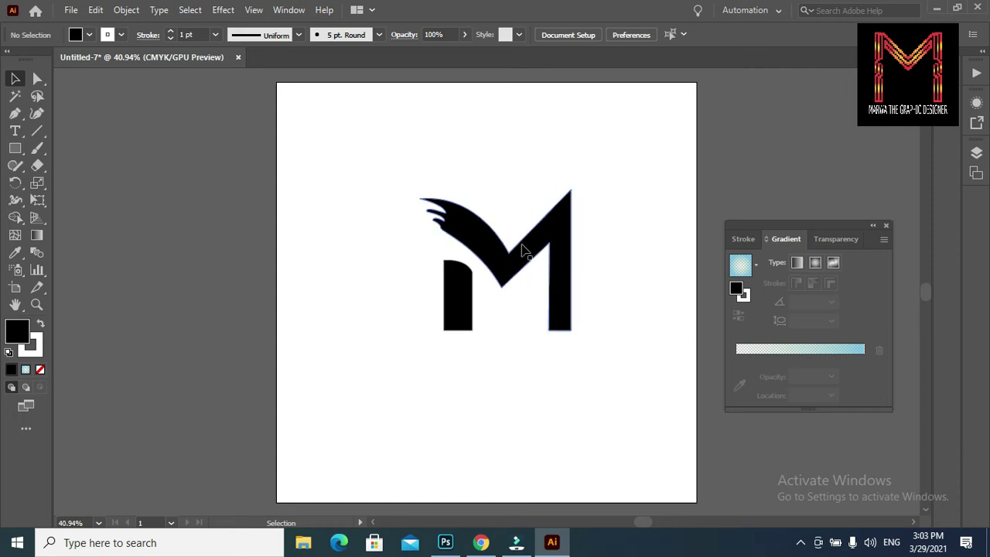
# - Alt-drag a slightly offset copy of the black M and fine-tune its position
pyautogui.moveTo(500, 255); pyautogui.dragTo(503, 254)
pyautogui.click(620, 291)
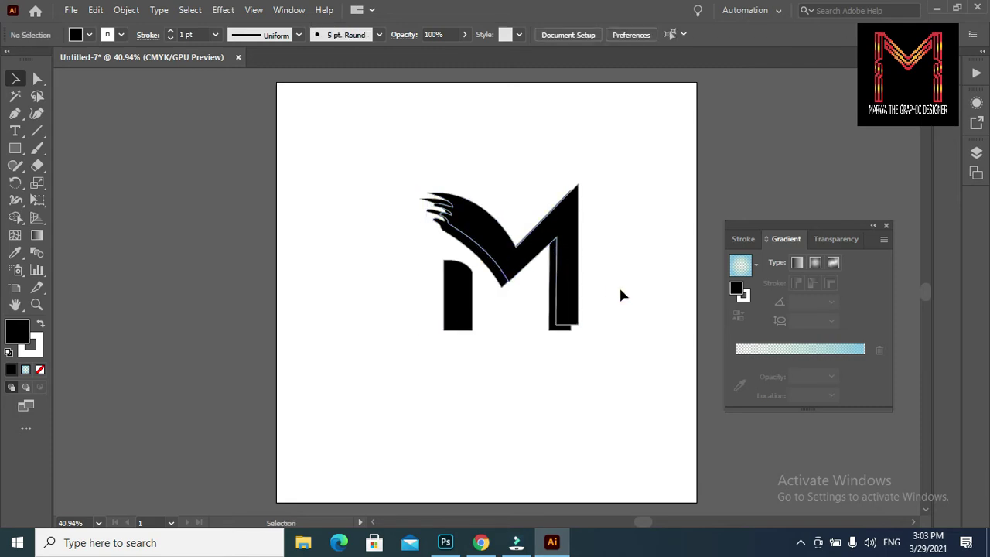
pyautogui.moveTo(522, 266)
pyautogui.mouseDown()
pyautogui.moveTo(512, 283)
pyautogui.moveTo(514, 275)
pyautogui.mouseUp()
pyautogui.click(513, 275)
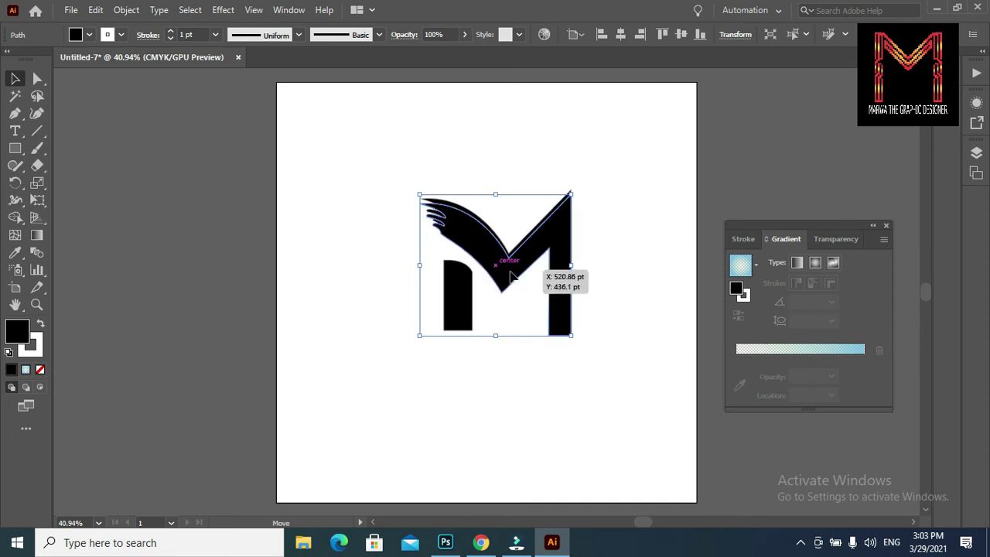
pyautogui.moveTo(512, 272); pyautogui.dragTo(513, 272)
pyautogui.click(619, 295)
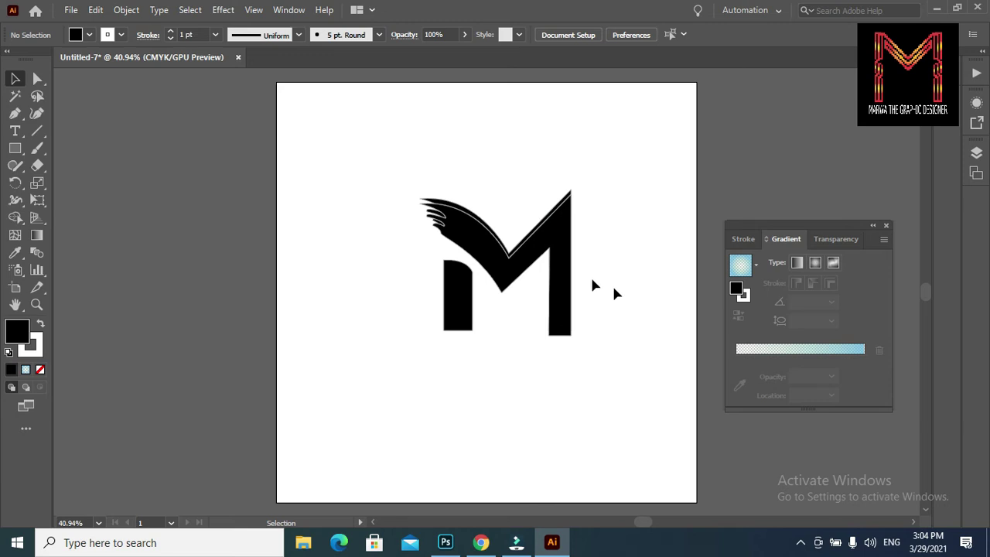
pyautogui.click(555, 246)
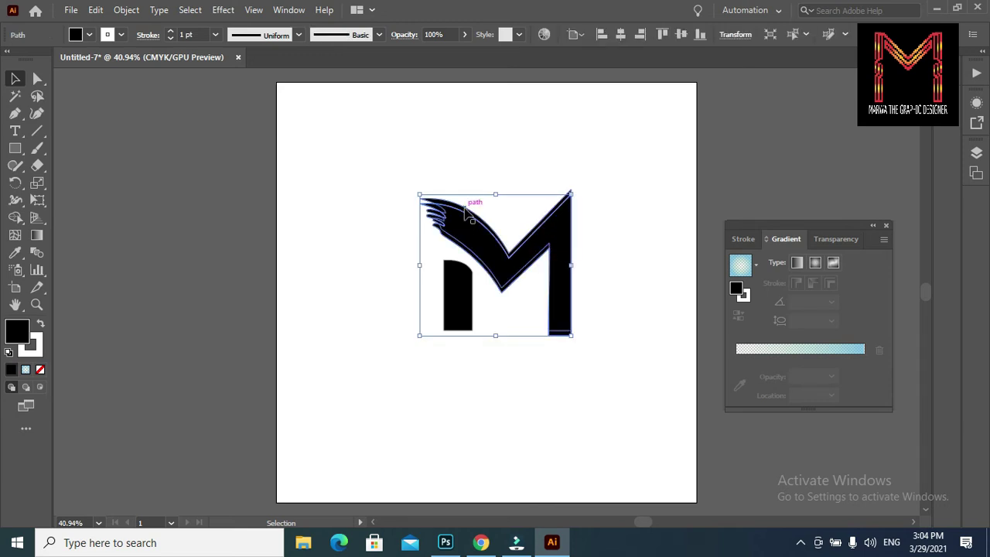
# - Nudge the M copy up and fill it with the White, Black gradient preset
pyautogui.moveTo(466, 213); pyautogui.dragTo(467, 208)
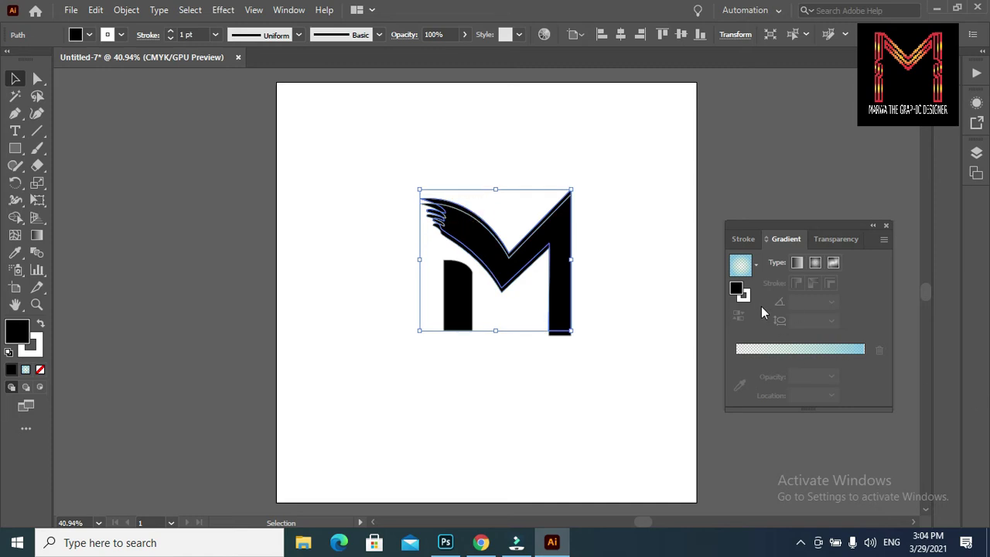
pyautogui.click(756, 266)
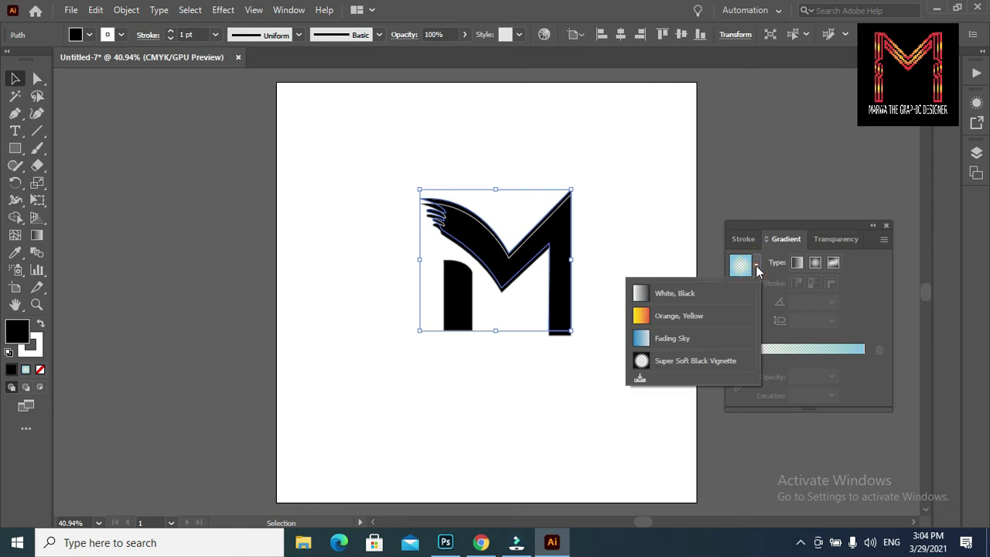
pyautogui.click(708, 298)
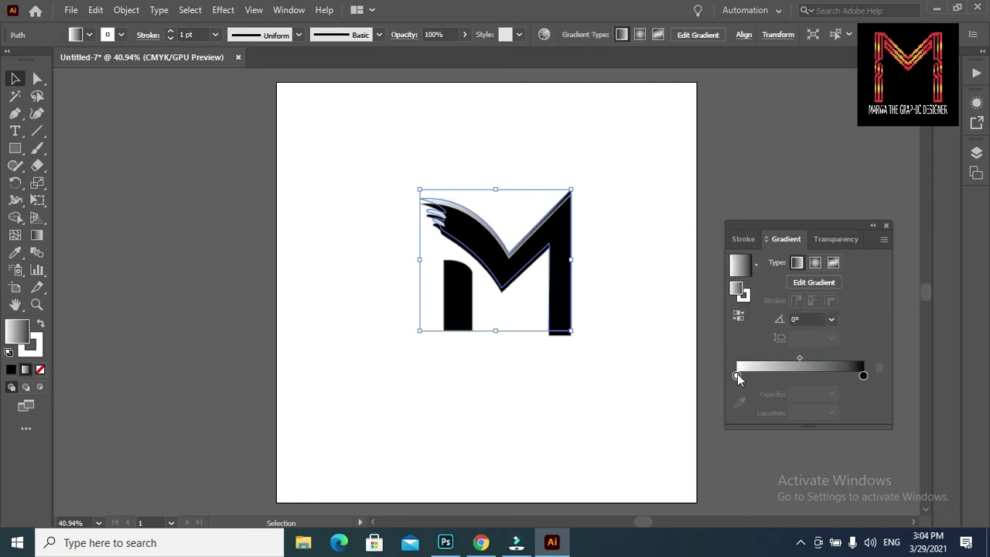
# - Arrange the gradient stops: white near 90%, a new grey stop near 21%, another near 50%
pyautogui.moveTo(737, 376); pyautogui.dragTo(852, 376)
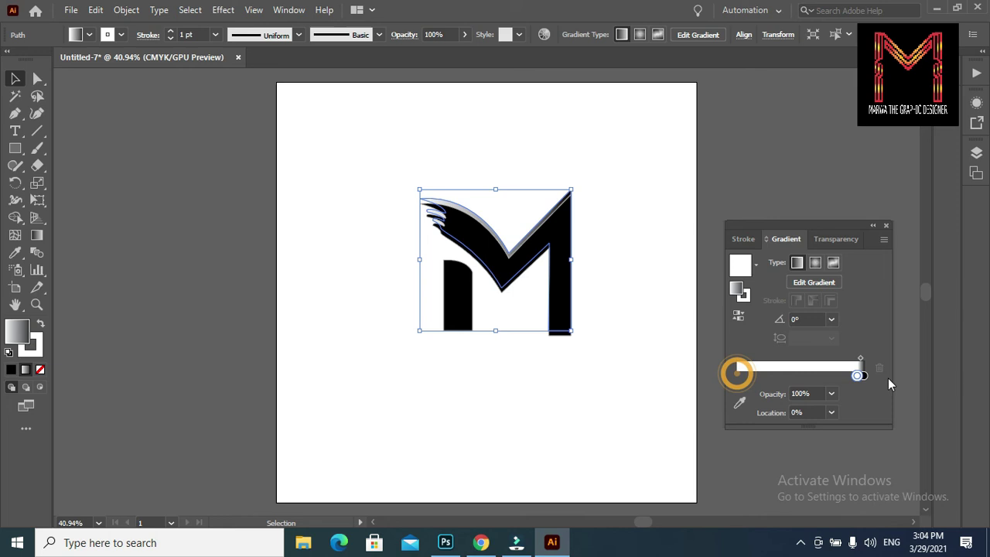
pyautogui.click(792, 376)
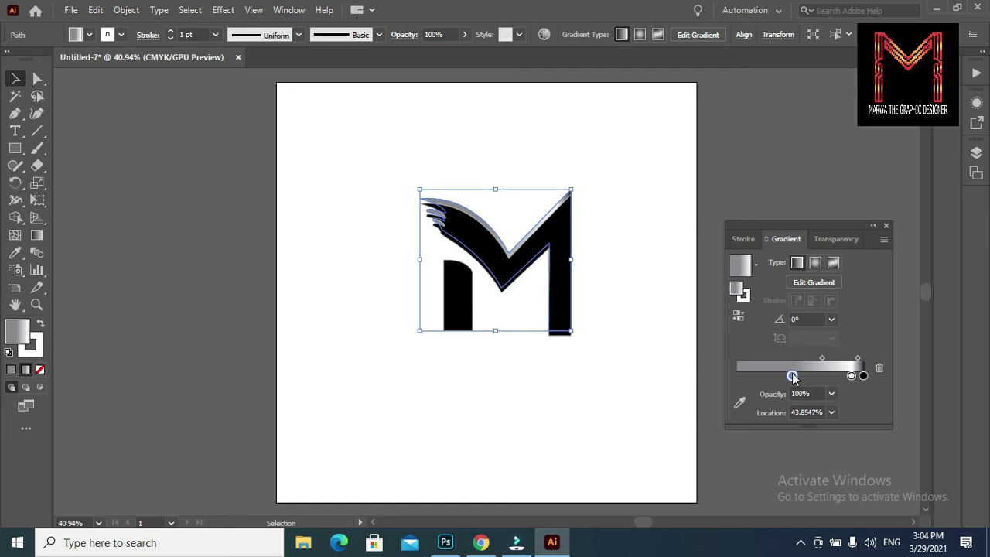
pyautogui.moveTo(792, 376); pyautogui.dragTo(763, 376)
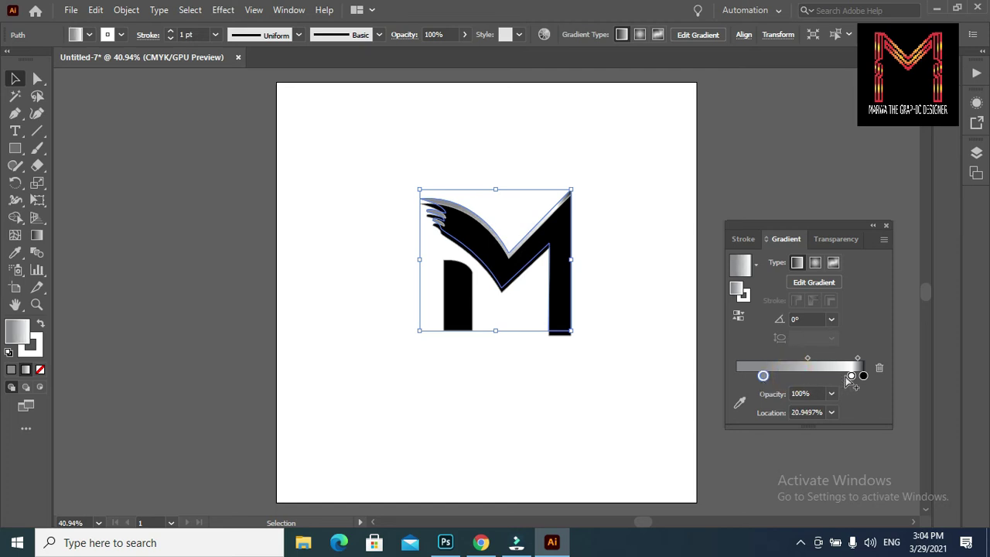
pyautogui.moveTo(852, 376); pyautogui.dragTo(800, 376)
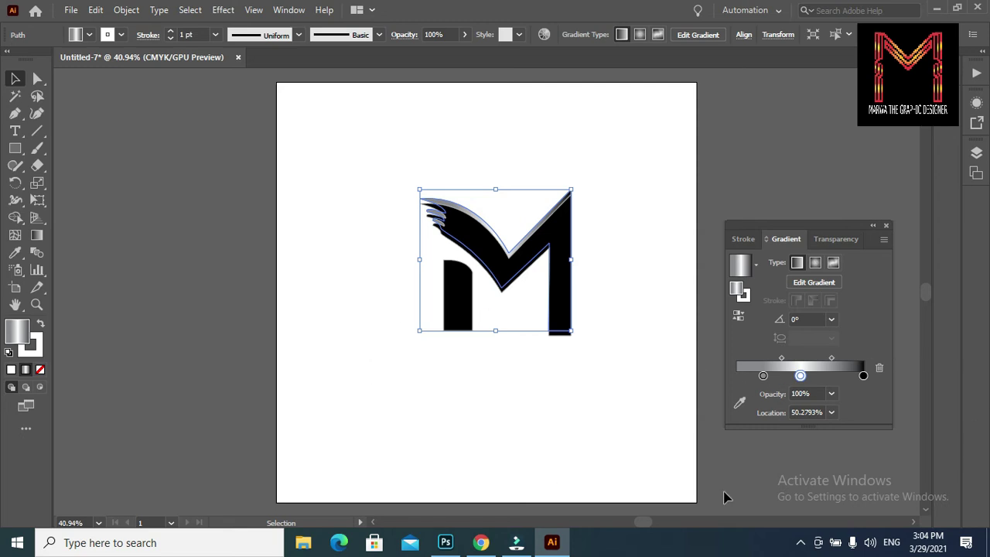
pyautogui.click(715, 263)
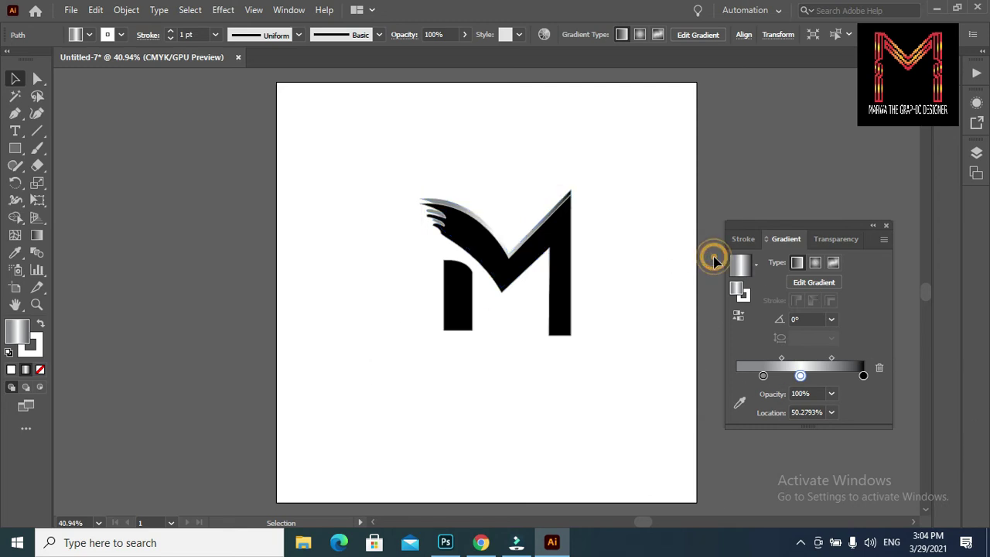
# - Add gradient stops, putting a dark stop at 100% and a light stop near 64%
pyautogui.click(557, 240)
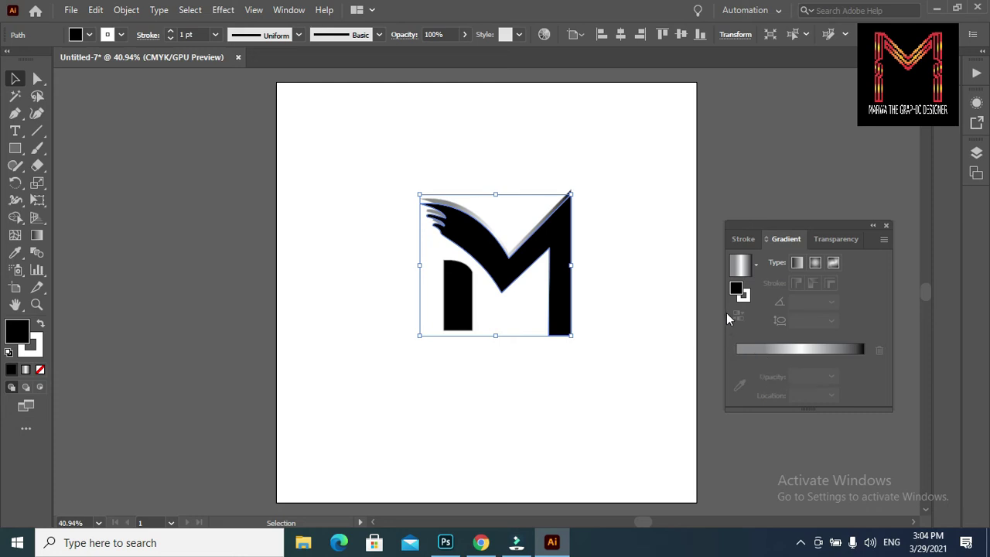
pyautogui.click(738, 352)
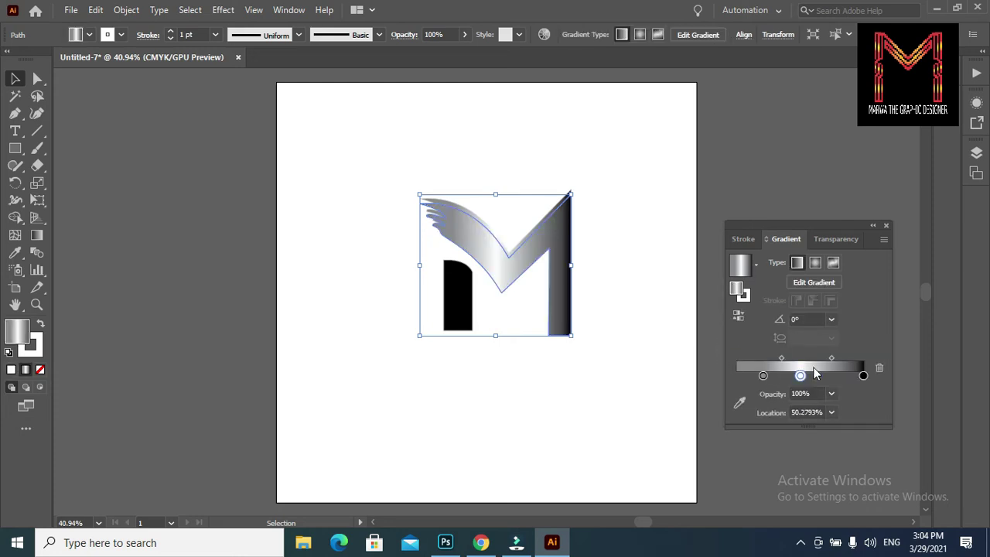
pyautogui.click(735, 375)
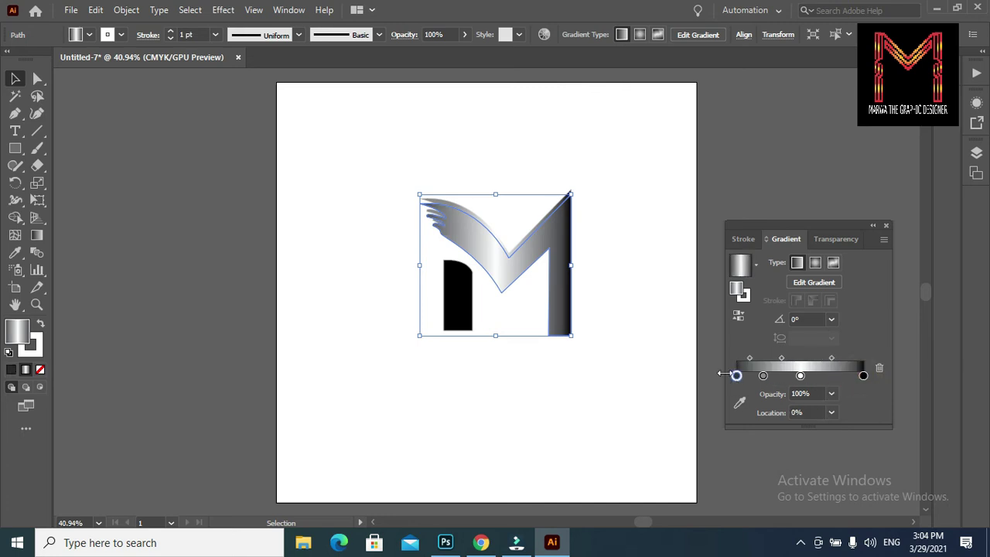
pyautogui.moveTo(800, 375); pyautogui.dragTo(806, 375)
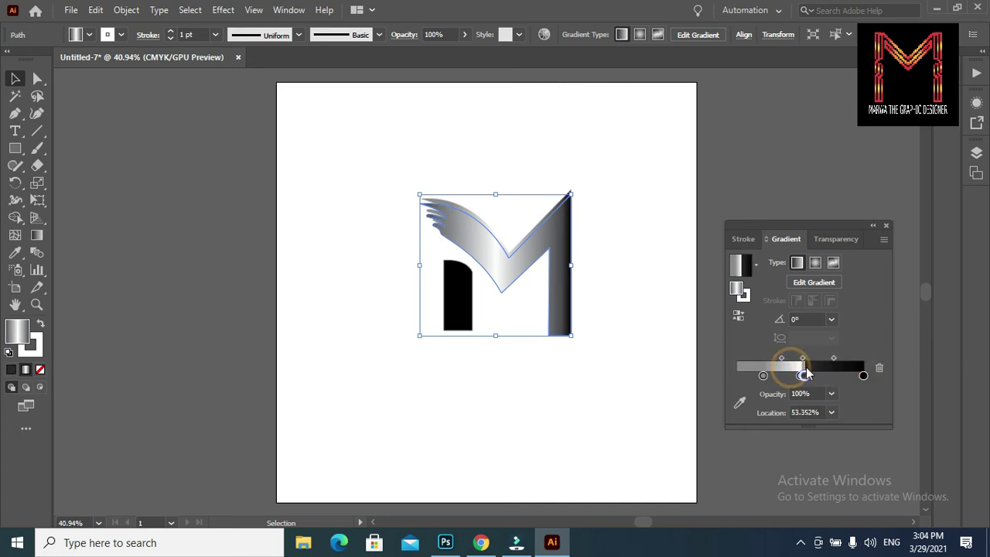
pyautogui.click(828, 369)
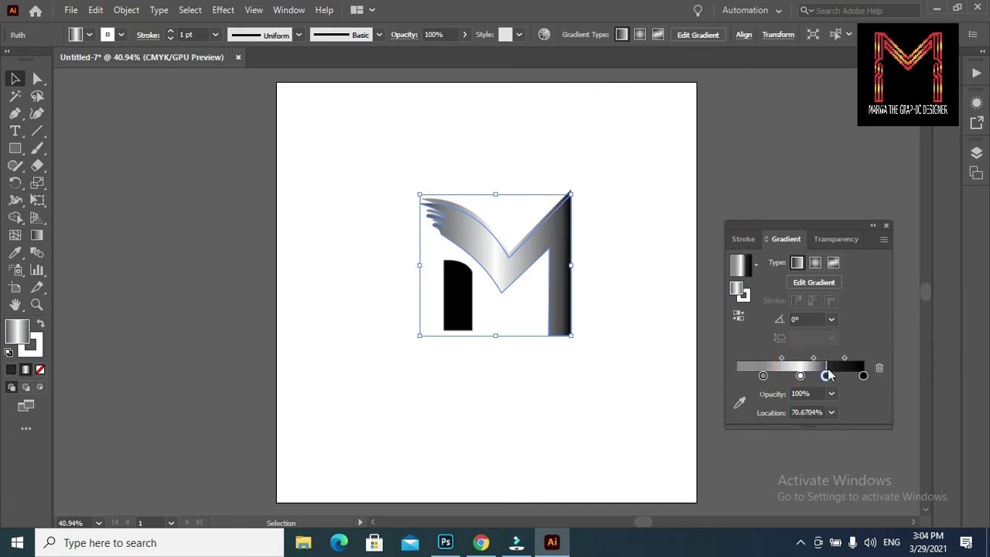
pyautogui.click(739, 376)
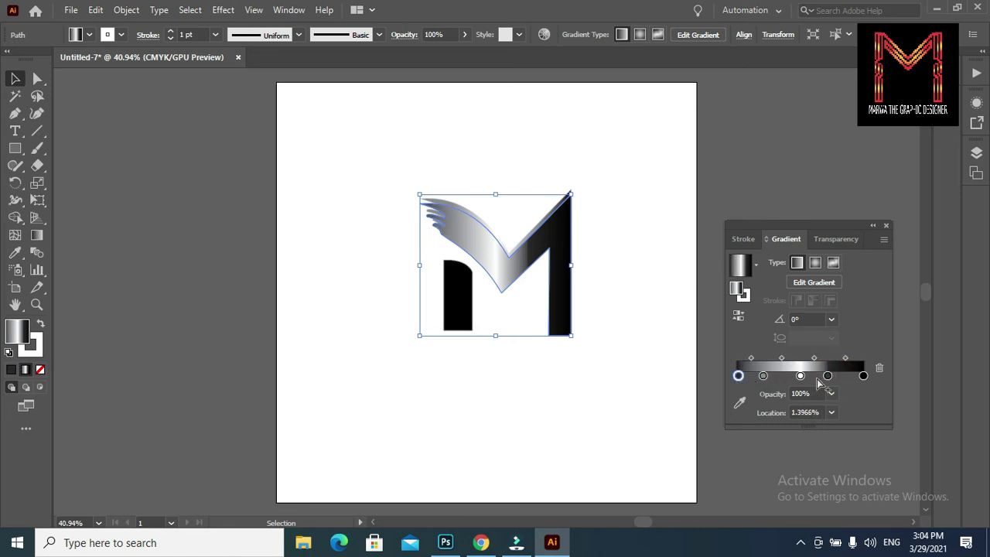
pyautogui.moveTo(863, 375); pyautogui.dragTo(728, 377)
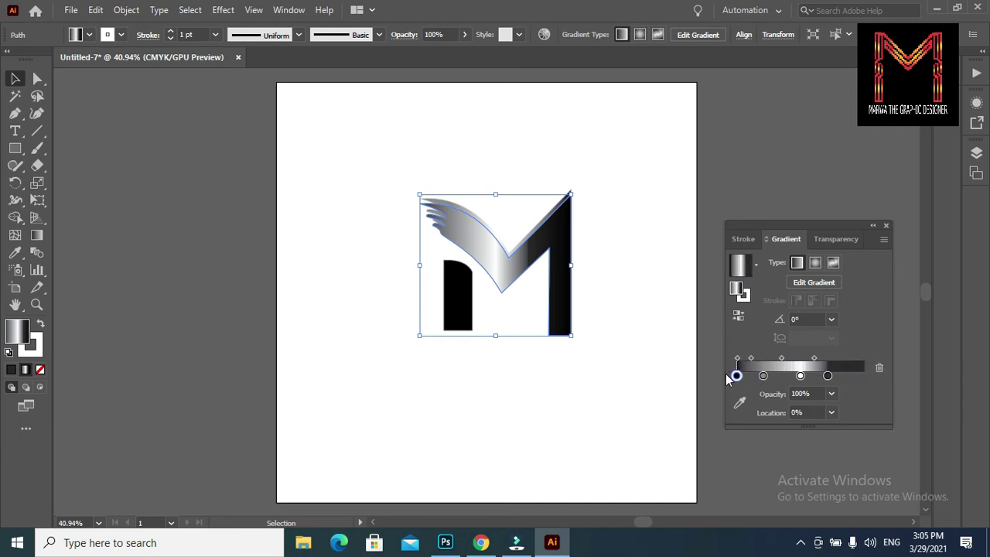
pyautogui.moveTo(829, 377); pyautogui.dragTo(865, 376)
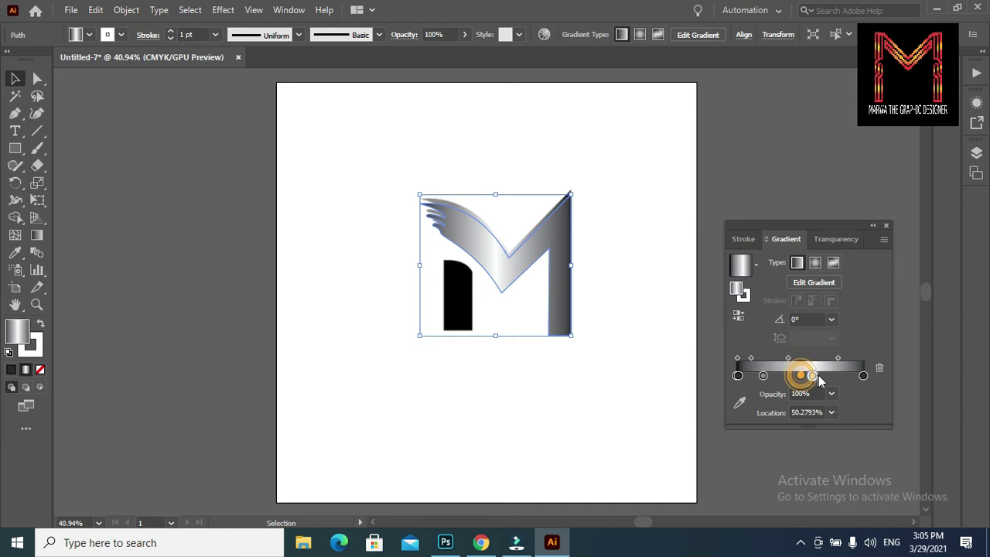
pyautogui.moveTo(802, 375)
pyautogui.mouseDown()
pyautogui.moveTo(818, 376)
pyautogui.moveTo(779, 377)
pyautogui.mouseUp()
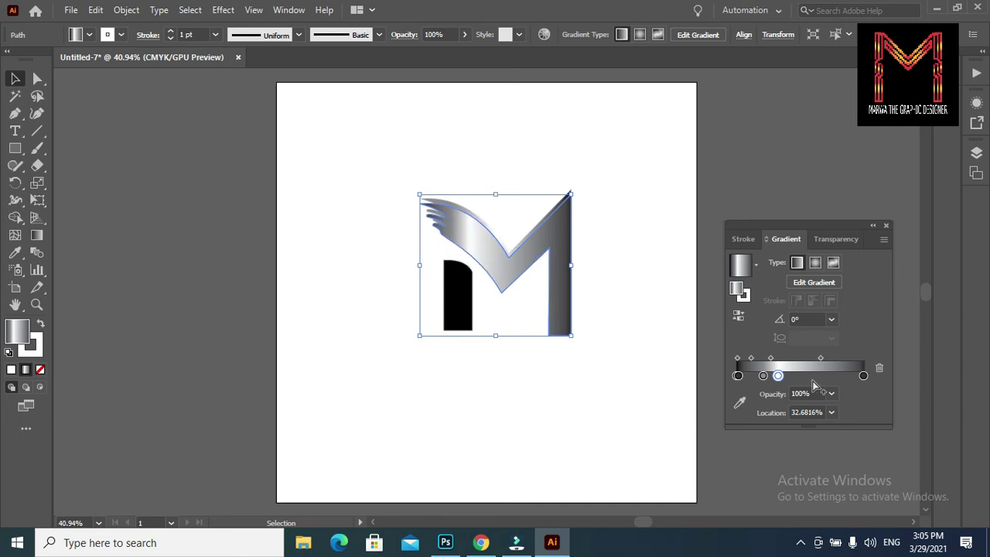
# - Add a stop near 76% and rearrange stops, adding a dark stop near 6.7% at the far left
pyautogui.moveTo(778, 376); pyautogui.dragTo(794, 376)
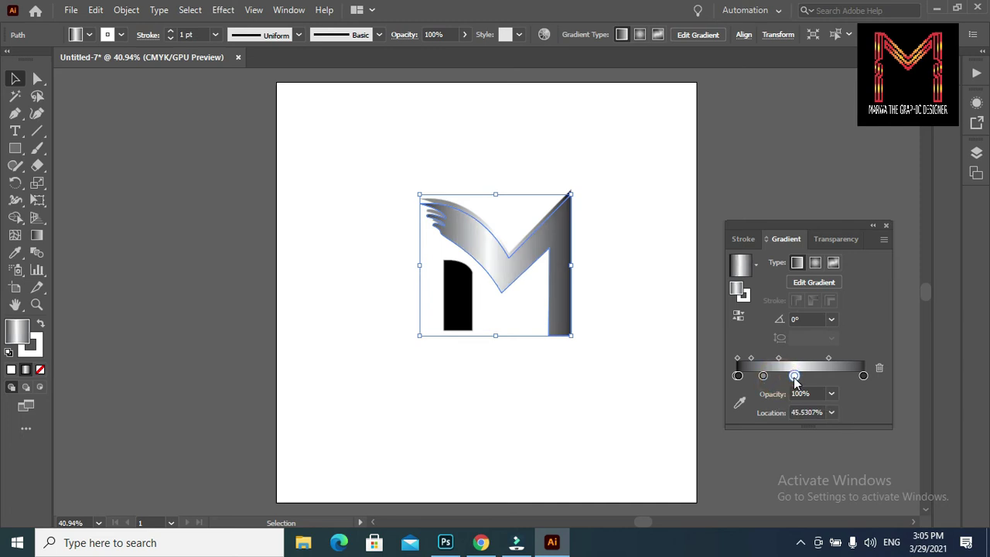
pyautogui.click(832, 376)
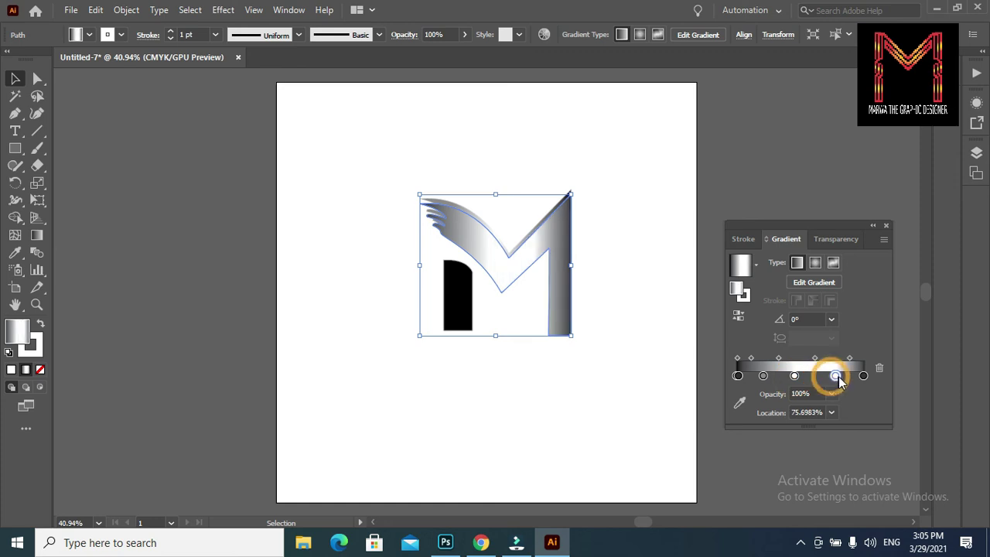
pyautogui.moveTo(832, 376)
pyautogui.mouseDown()
pyautogui.moveTo(752, 376)
pyautogui.moveTo(841, 376)
pyautogui.mouseUp()
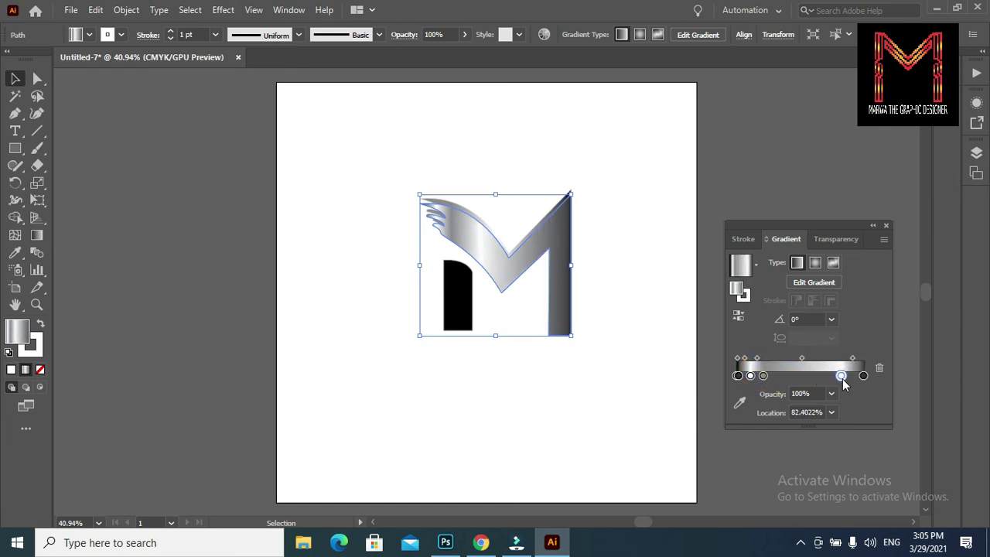
pyautogui.moveTo(763, 376); pyautogui.dragTo(814, 376)
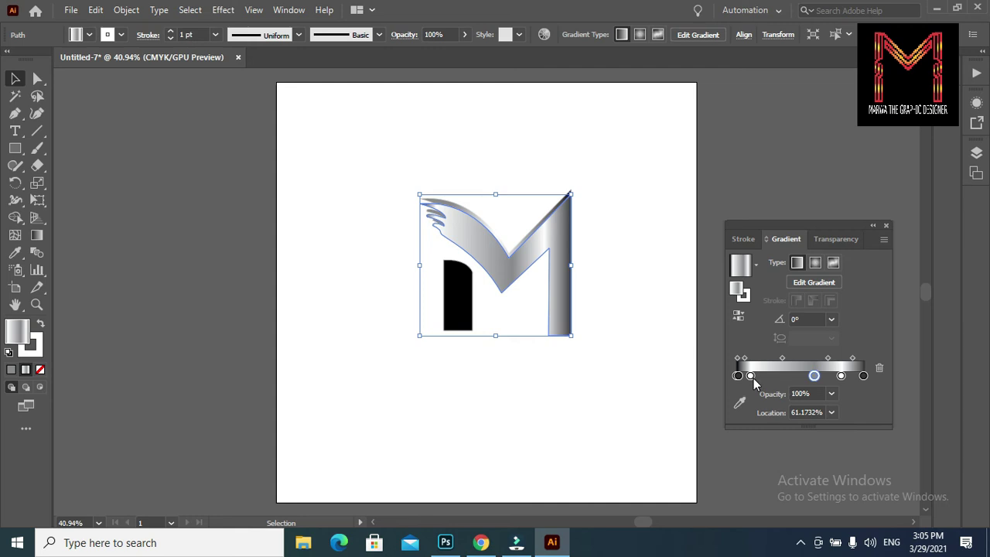
pyautogui.moveTo(750, 376); pyautogui.dragTo(783, 384)
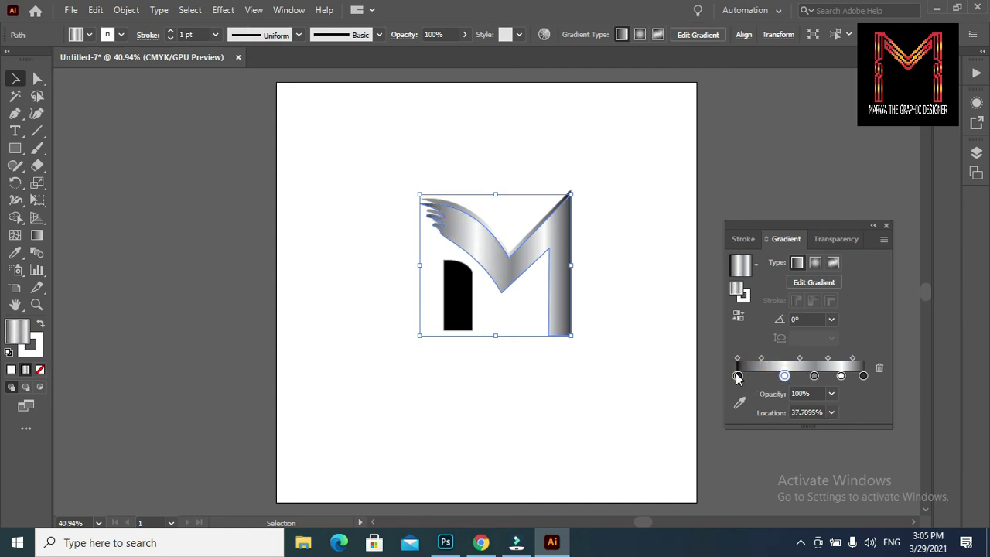
pyautogui.moveTo(736, 376); pyautogui.dragTo(776, 378)
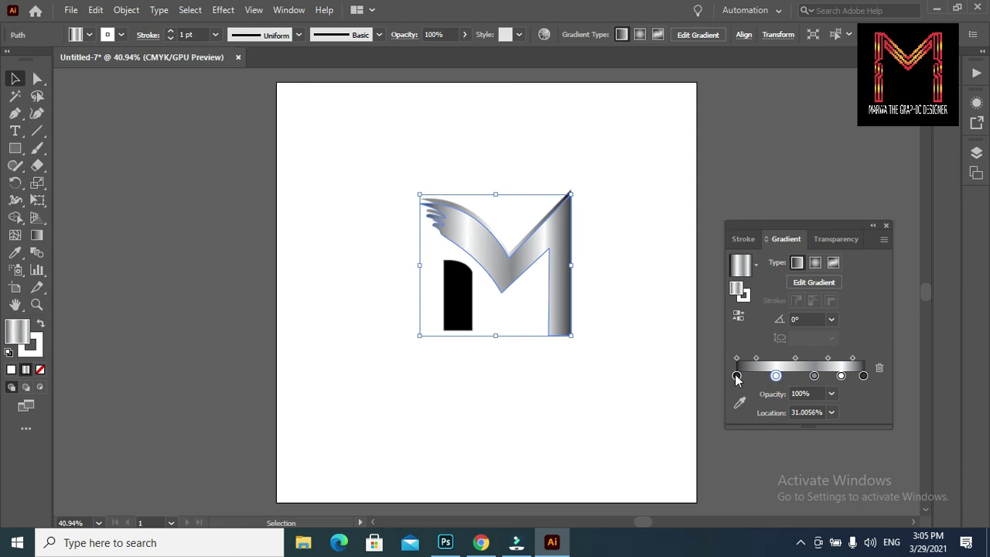
pyautogui.click(741, 377)
pyautogui.moveTo(741, 377); pyautogui.dragTo(745, 378)
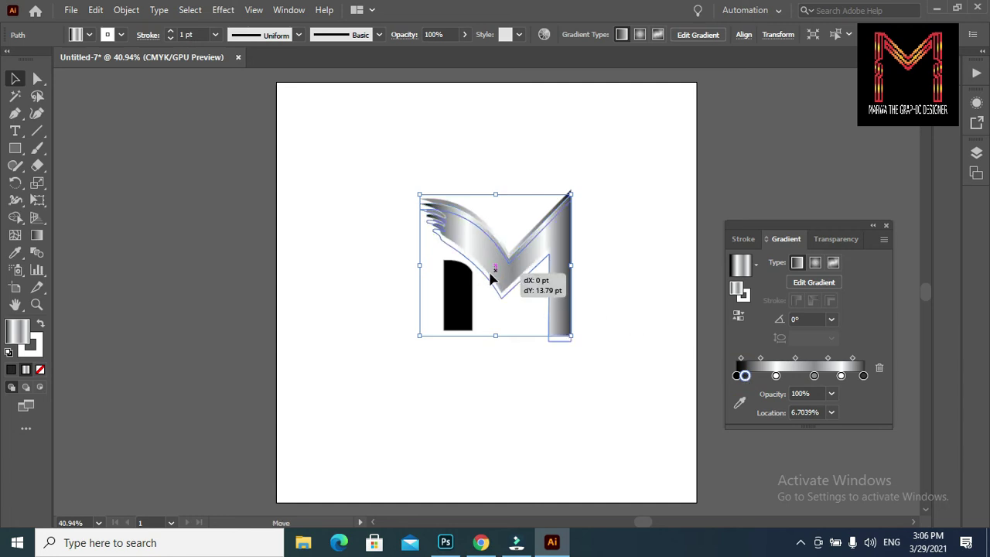
# - Drag and arrow-nudge the silver M piece up-left so a black sliver shows beside the right stem
pyautogui.moveTo(491, 276); pyautogui.dragTo(491, 277)
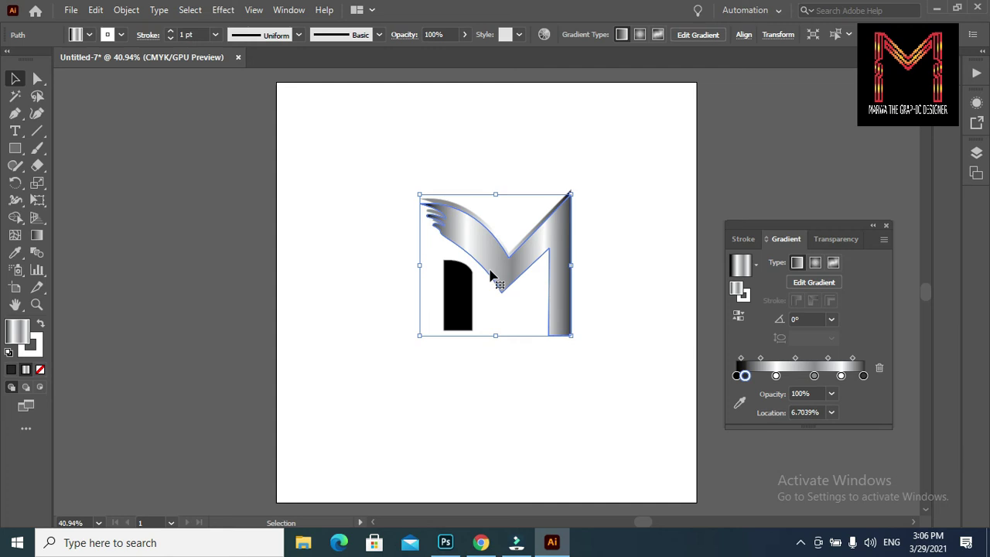
pyautogui.press('Down')
pyautogui.press('Down')
pyautogui.press('Down')
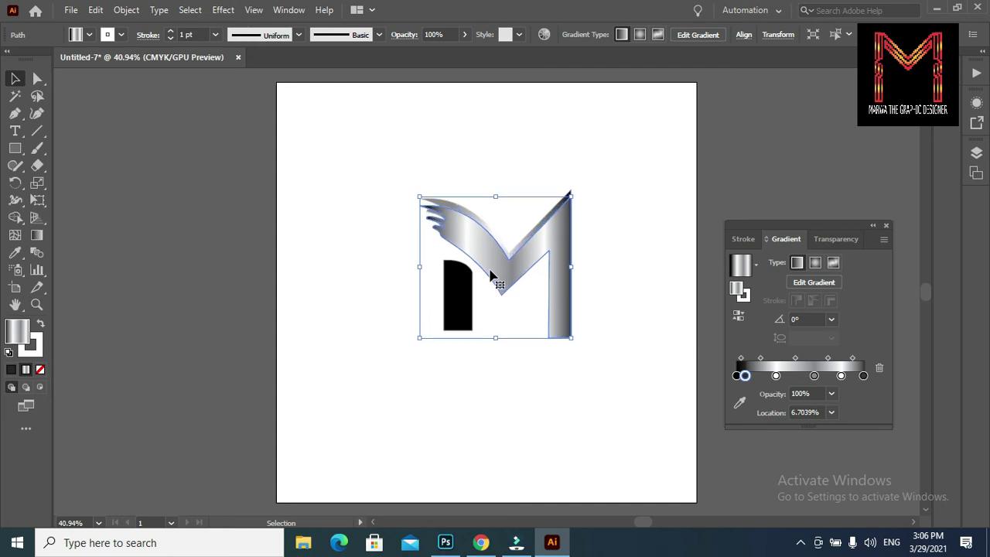
pyautogui.click(612, 281)
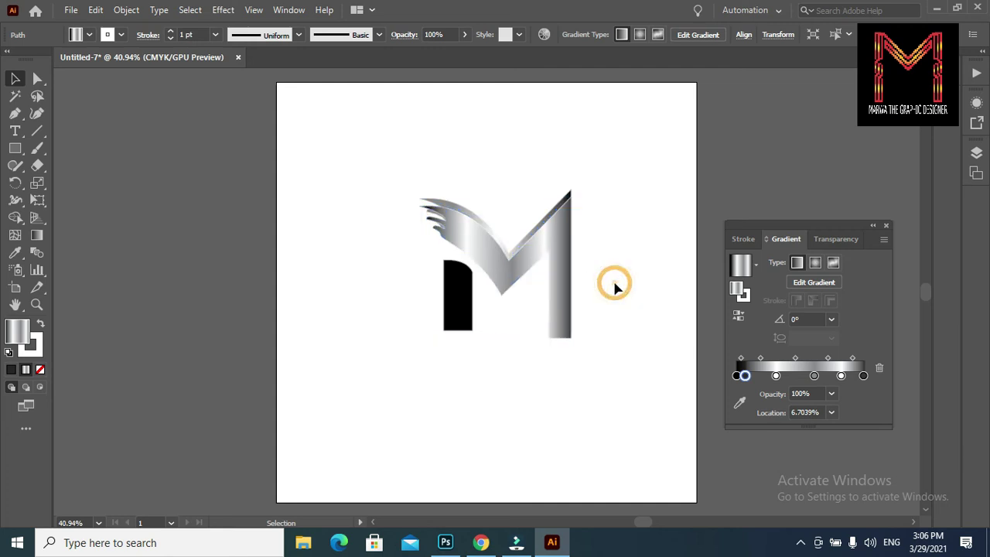
pyautogui.moveTo(466, 252); pyautogui.dragTo(462, 249)
pyautogui.click(462, 247)
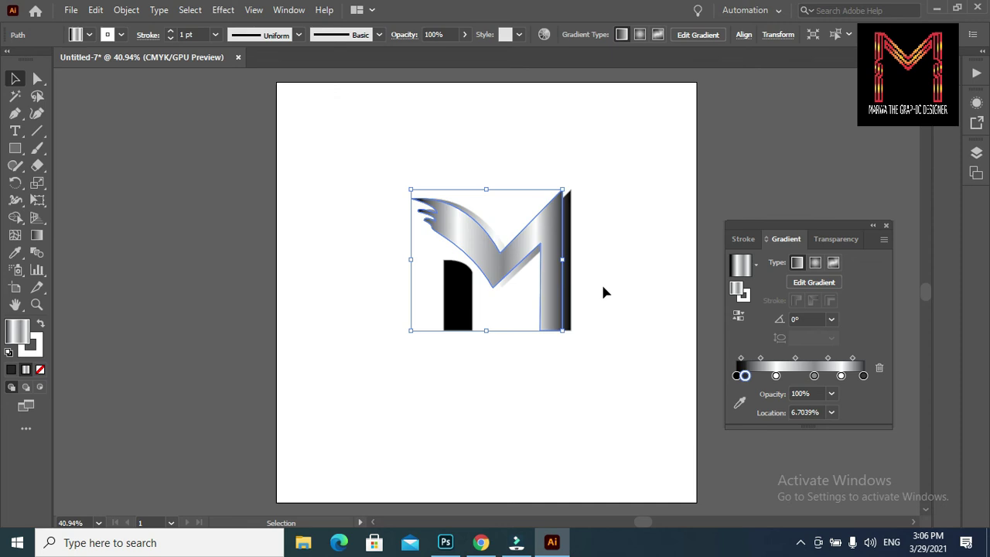
pyautogui.click(601, 285)
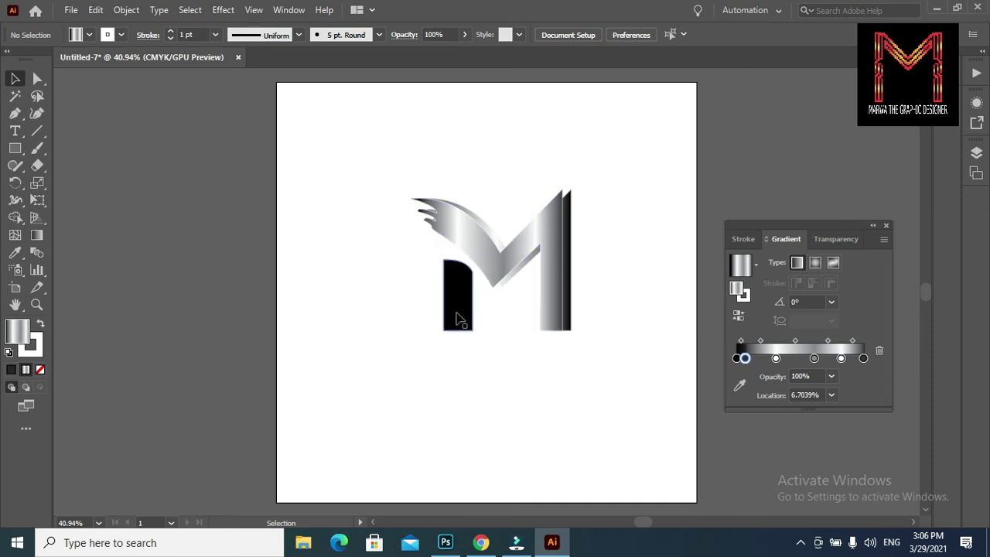
# - Apply the silver gradient to the M's left stem and remove the extra stop
pyautogui.click(459, 323)
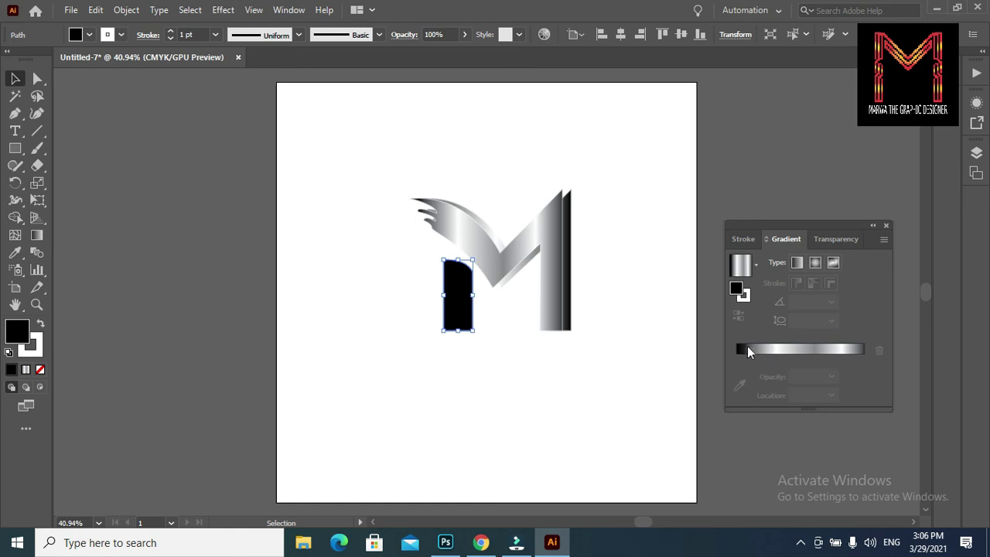
pyautogui.click(735, 353)
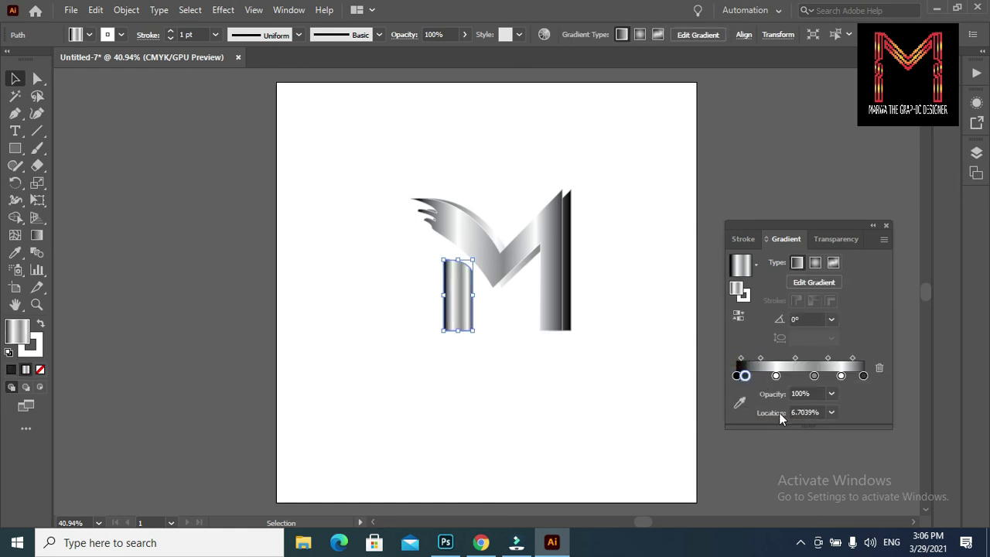
pyautogui.moveTo(749, 378); pyautogui.dragTo(760, 382)
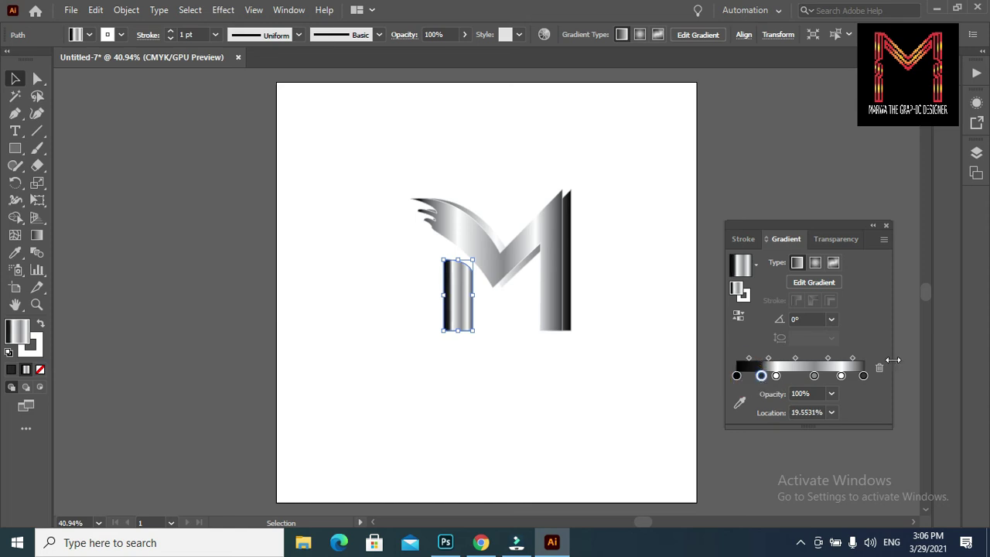
pyautogui.click(880, 368)
pyautogui.click(737, 373)
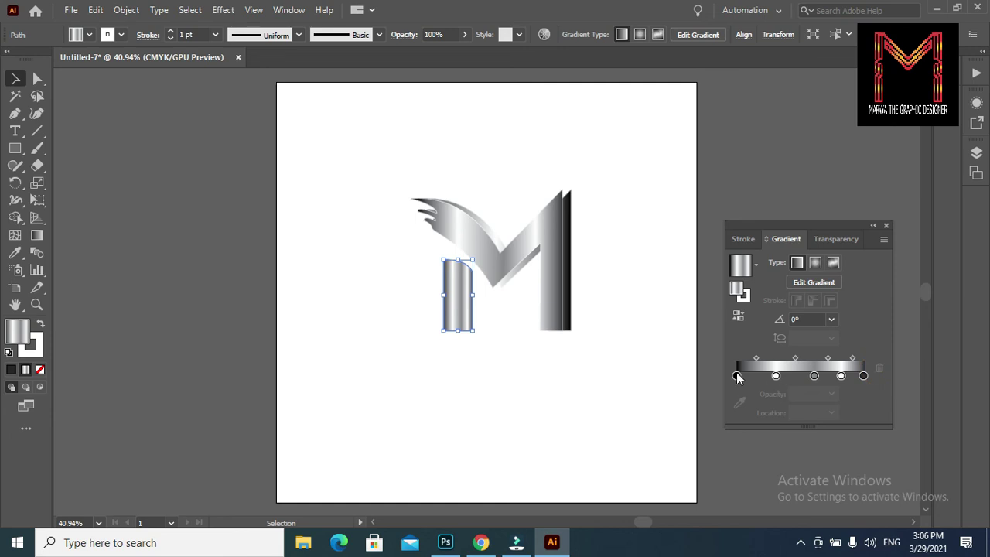
pyautogui.click(737, 376)
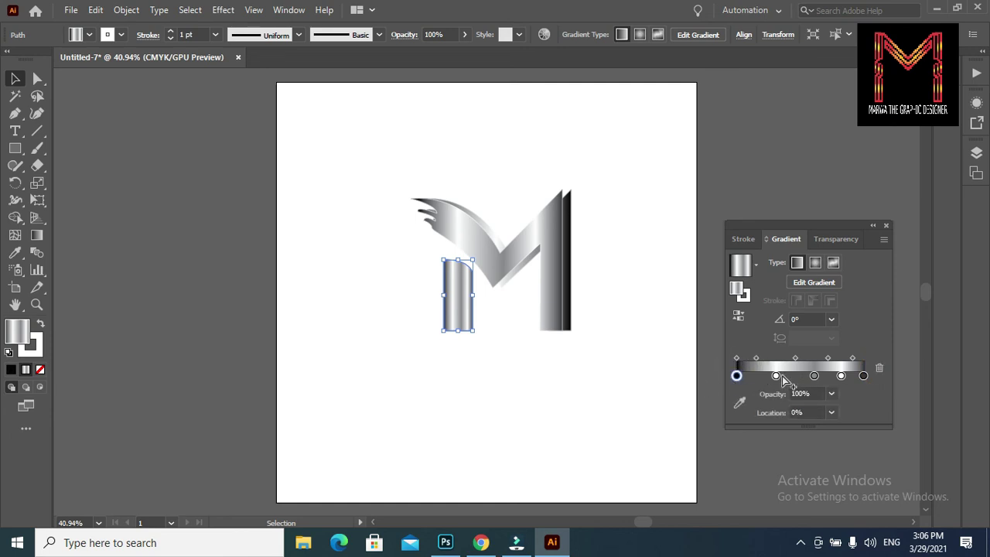
# - Rearrange the gradient stops to about 43% and 79.6% for banded chrome shading
pyautogui.moveTo(777, 378)
pyautogui.mouseDown()
pyautogui.moveTo(767, 377)
pyautogui.moveTo(801, 376)
pyautogui.mouseUp()
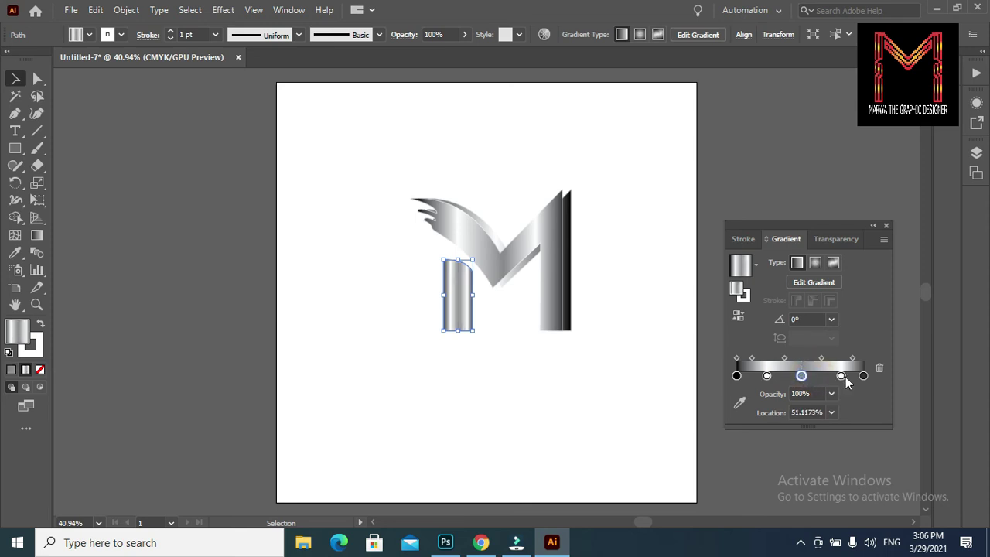
pyautogui.moveTo(842, 377); pyautogui.dragTo(879, 368)
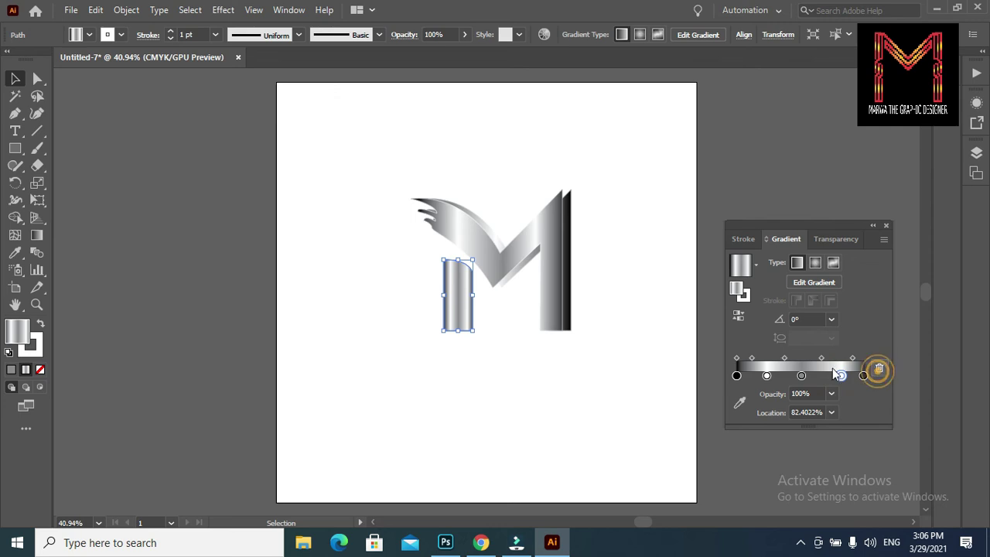
pyautogui.moveTo(802, 376); pyautogui.dragTo(838, 376)
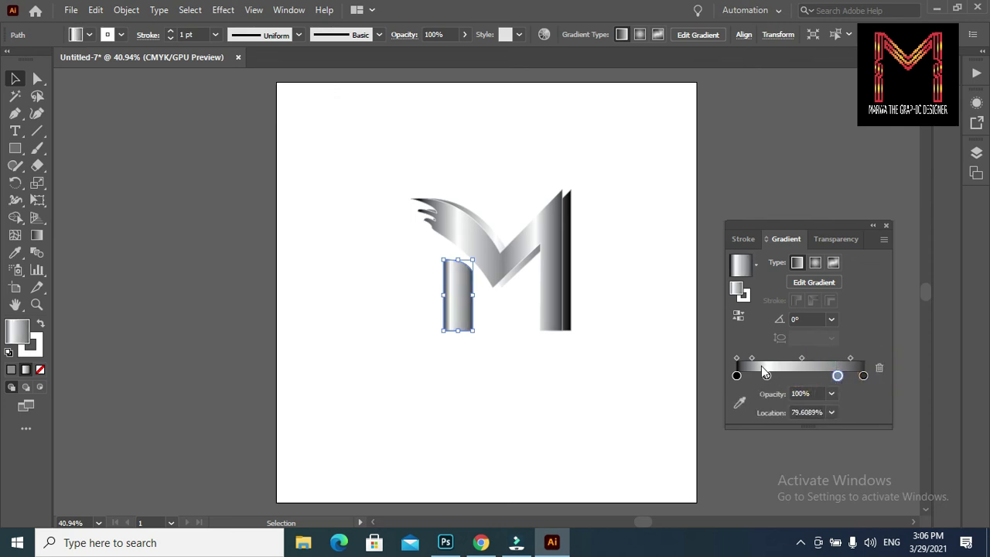
pyautogui.moveTo(766, 376); pyautogui.dragTo(791, 376)
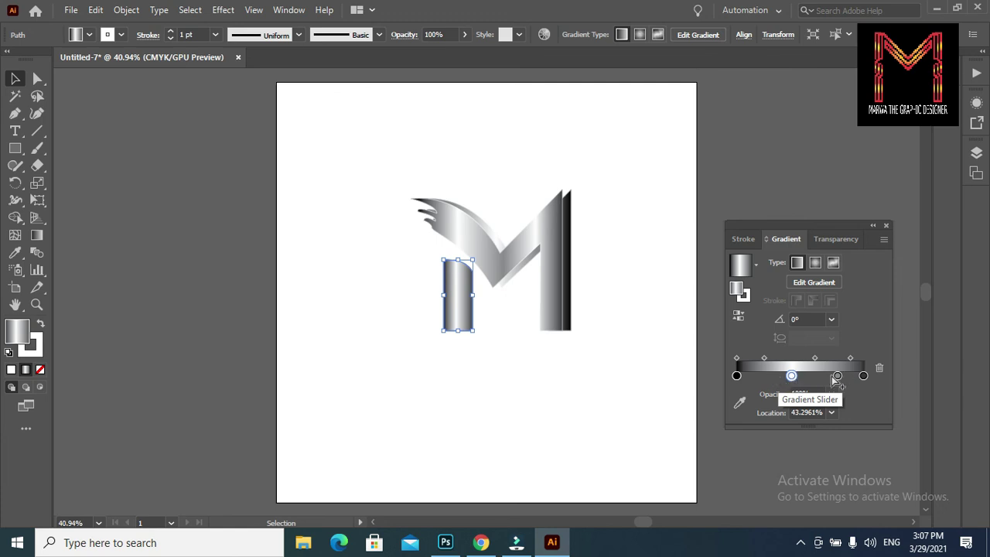
pyautogui.click(393, 364)
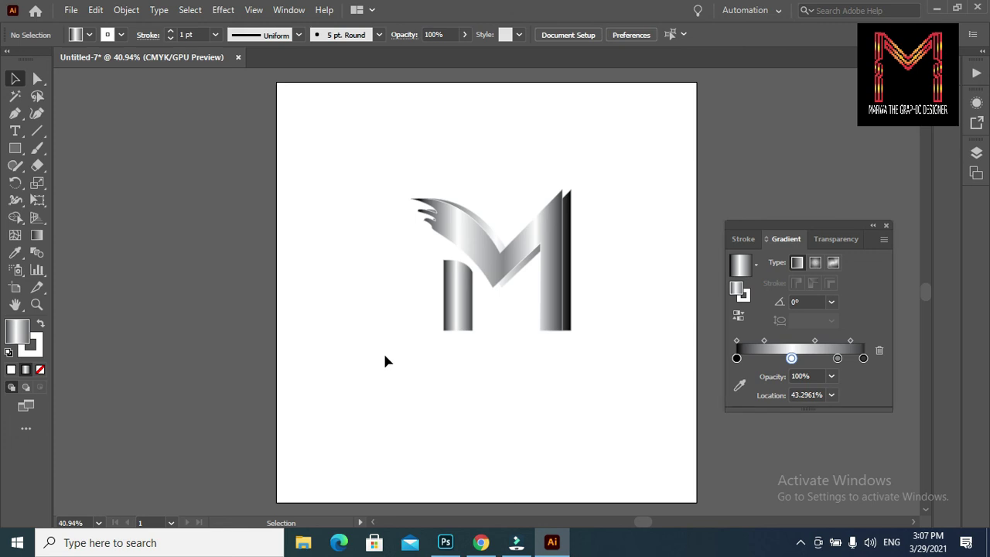
# - Round the left stem's top and bottom corners to about 13.5 pt with live corners
pyautogui.click(457, 325)
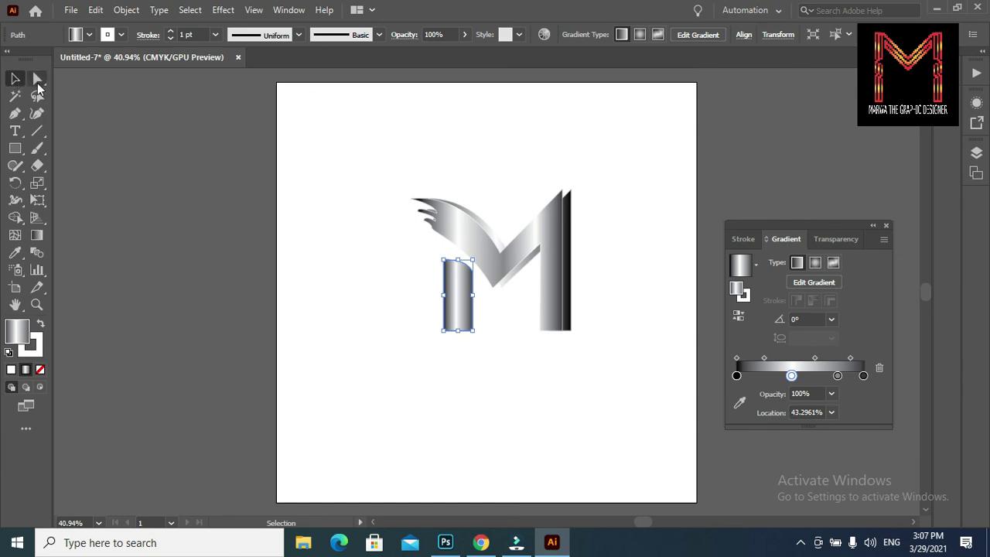
pyautogui.click(37, 78)
pyautogui.moveTo(454, 273); pyautogui.dragTo(455, 271)
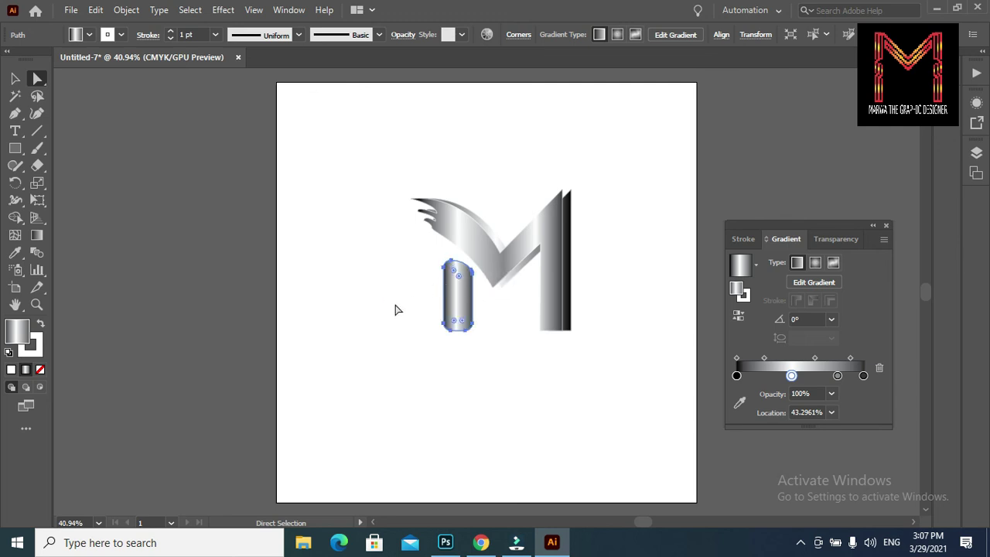
pyautogui.click(394, 309)
pyautogui.click(455, 311)
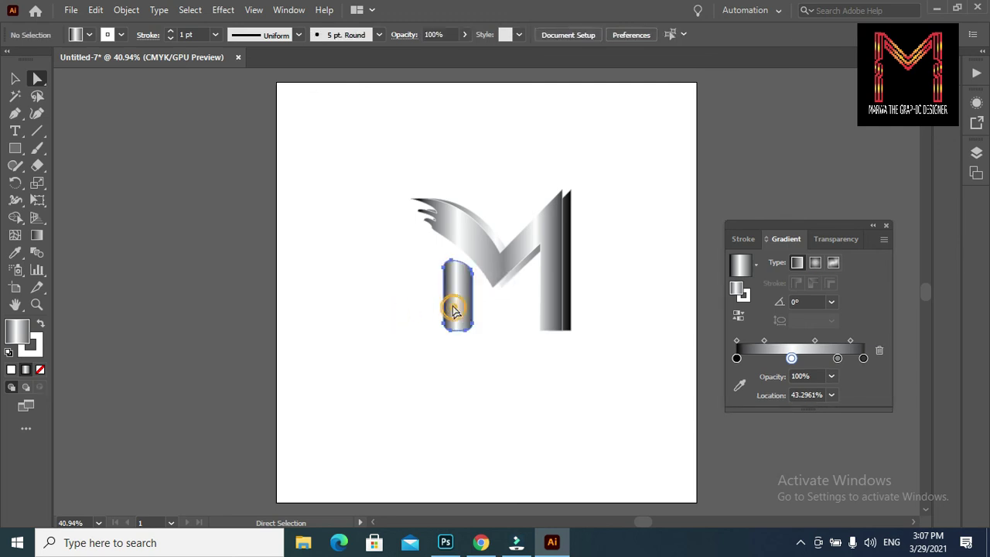
pyautogui.moveTo(455, 277); pyautogui.dragTo(452, 269)
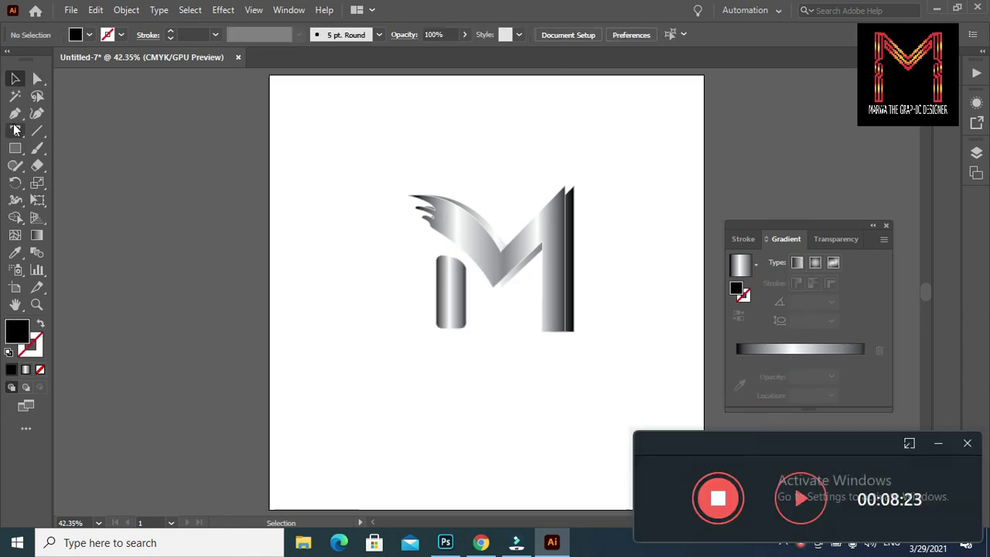
# - Type 'MA' below the M, then undo the accidental area-type box
pyautogui.click(15, 130)
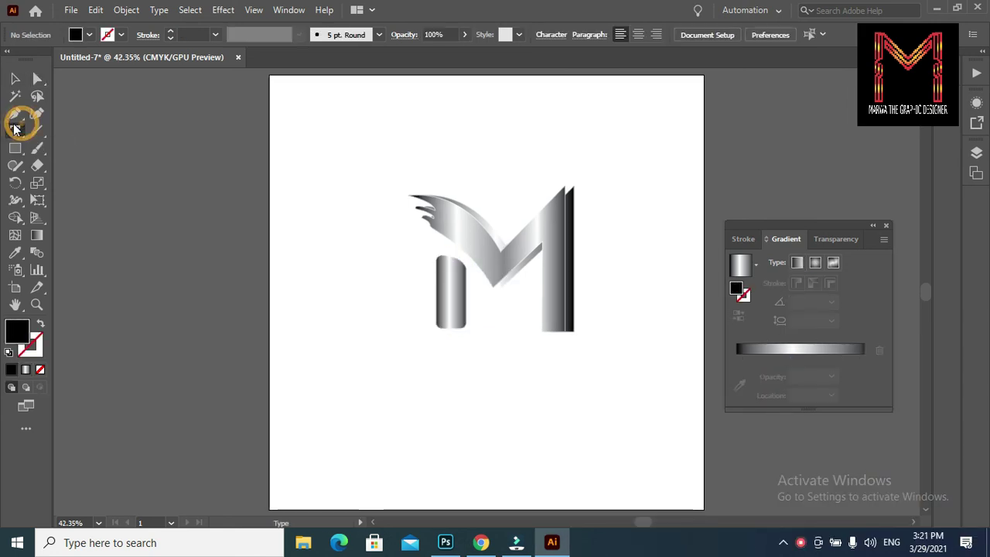
pyautogui.click(440, 346)
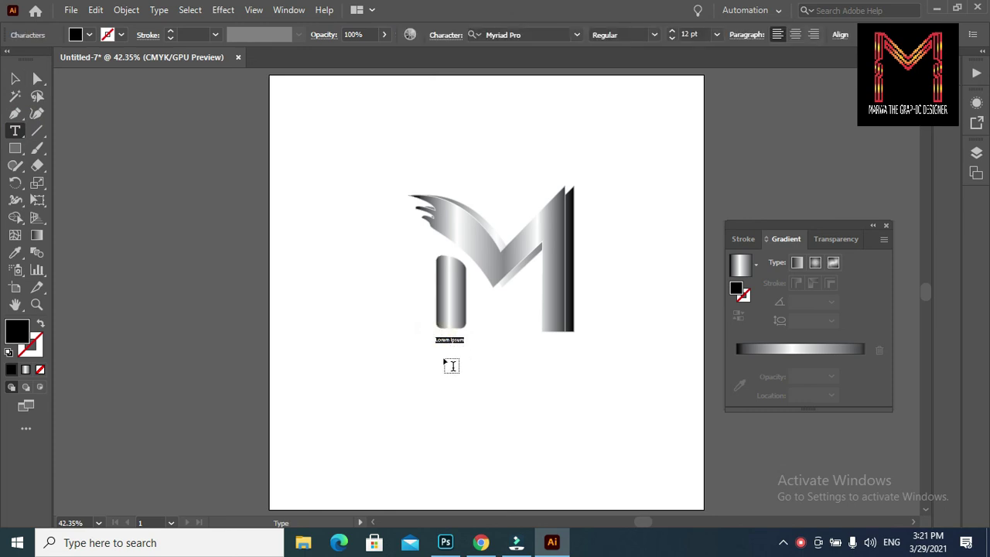
pyautogui.write('MARWA THE GRPHIC DESIGNER')
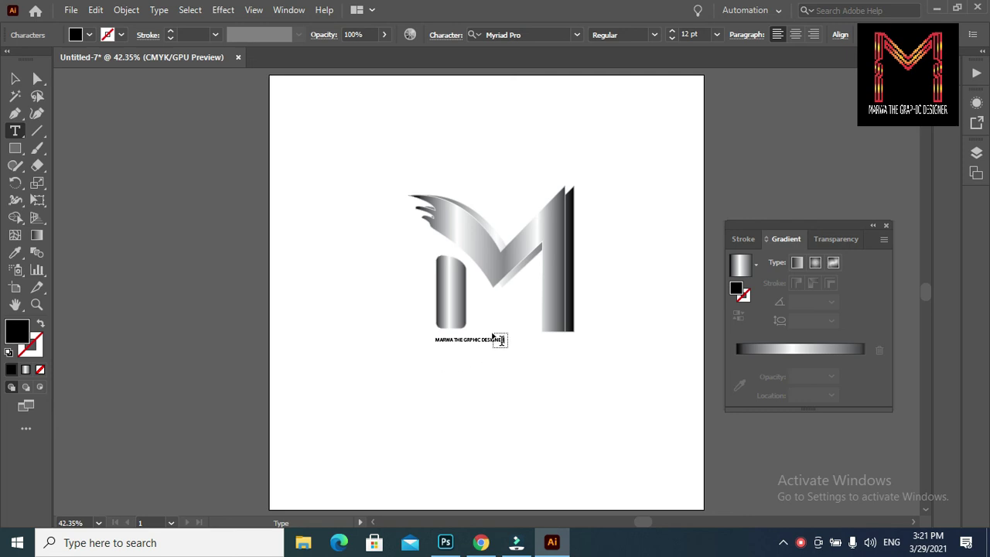
pyautogui.moveTo(495, 324); pyautogui.dragTo(248, 333)
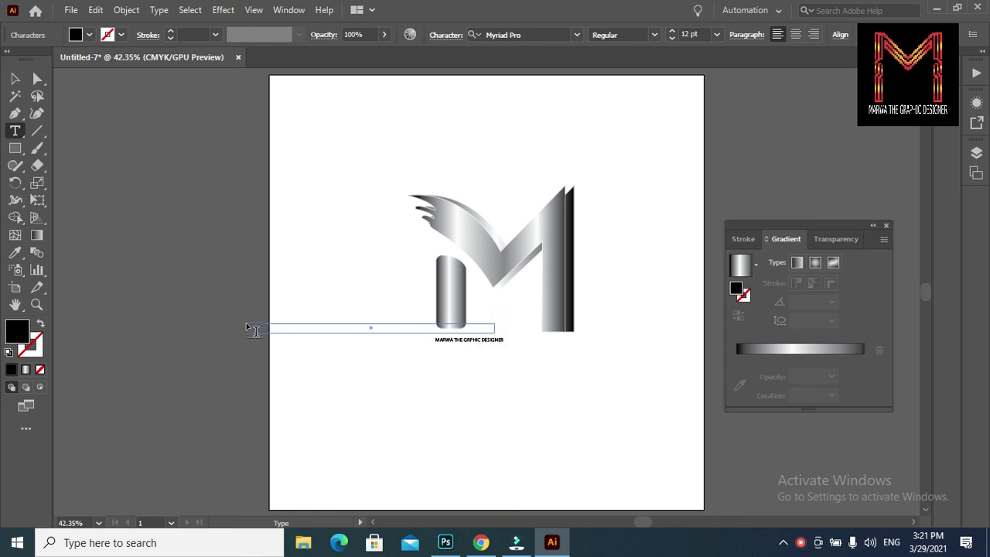
pyautogui.press('Escape')
pyautogui.hotkey('ctrl', 'z')
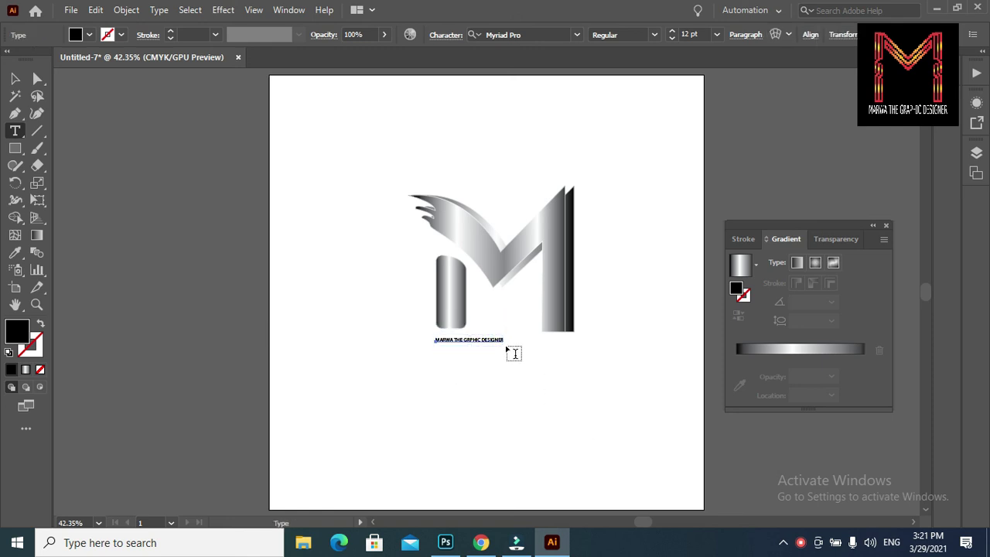
# - Enlarge the caption to 28 pt and nudge it slightly left under the M
pyautogui.click(15, 78)
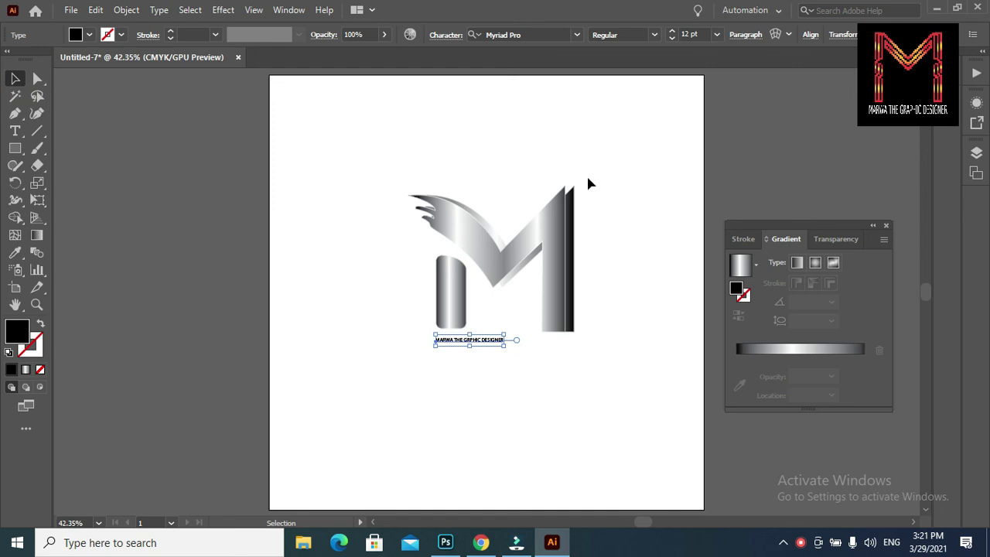
pyautogui.click(671, 31)
pyautogui.click(671, 31)
pyautogui.click(671, 31)
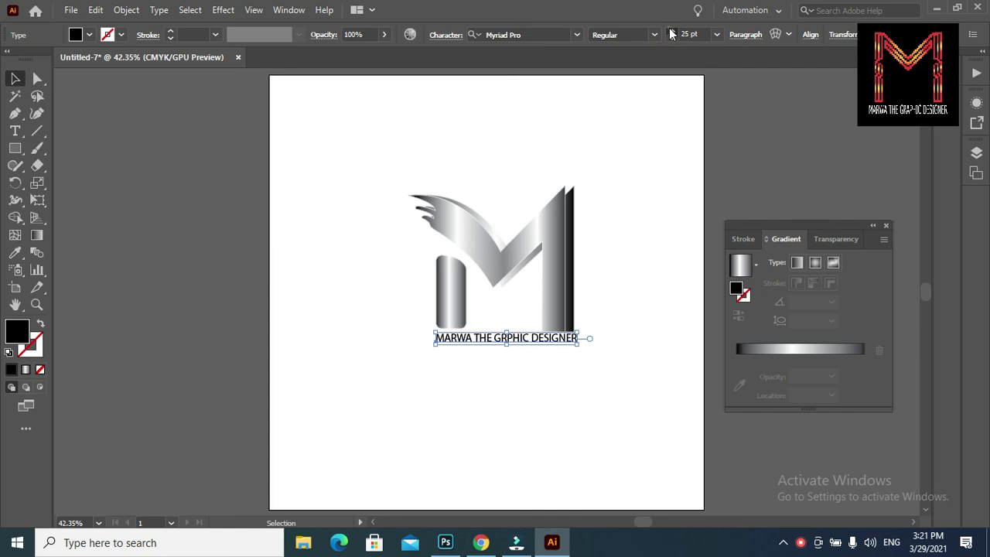
pyautogui.click(671, 31)
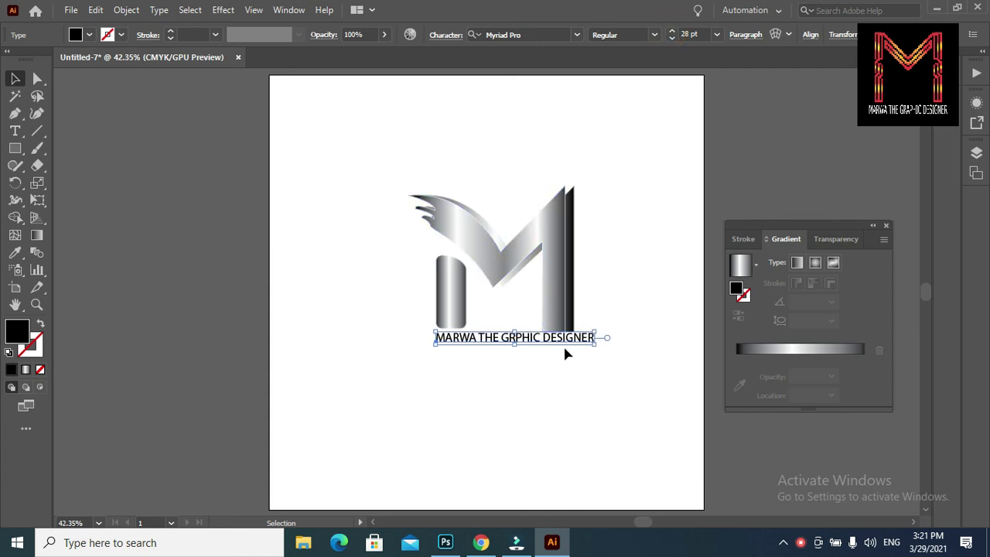
pyautogui.moveTo(563, 338); pyautogui.dragTo(553, 339)
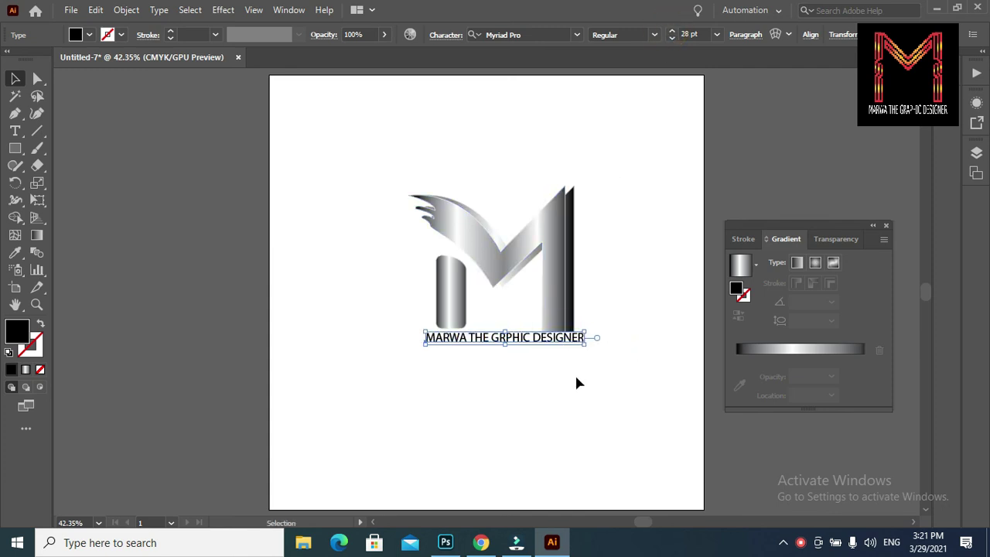
# - Set the caption in Playbill and stretch it wider to span beneath the M
pyautogui.click(578, 36)
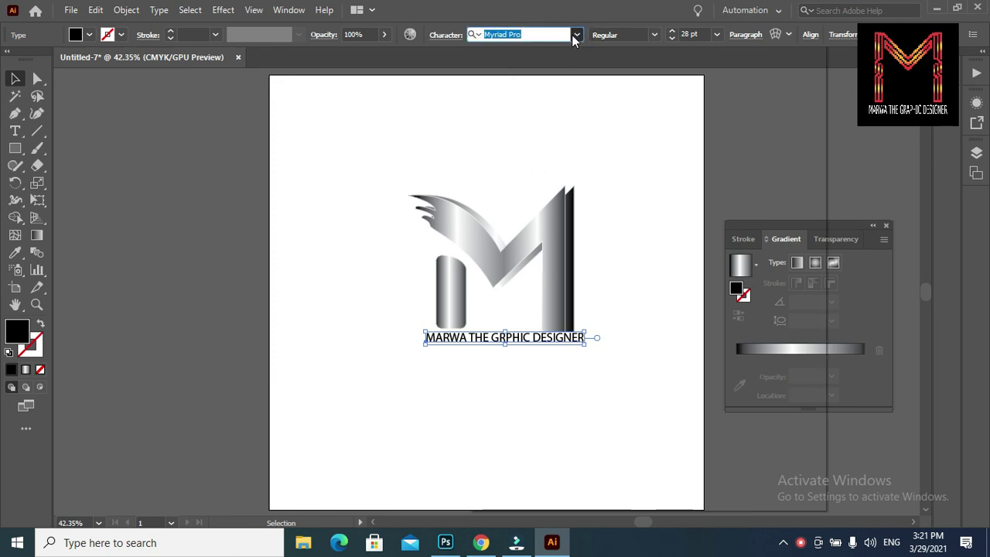
pyautogui.click(575, 36)
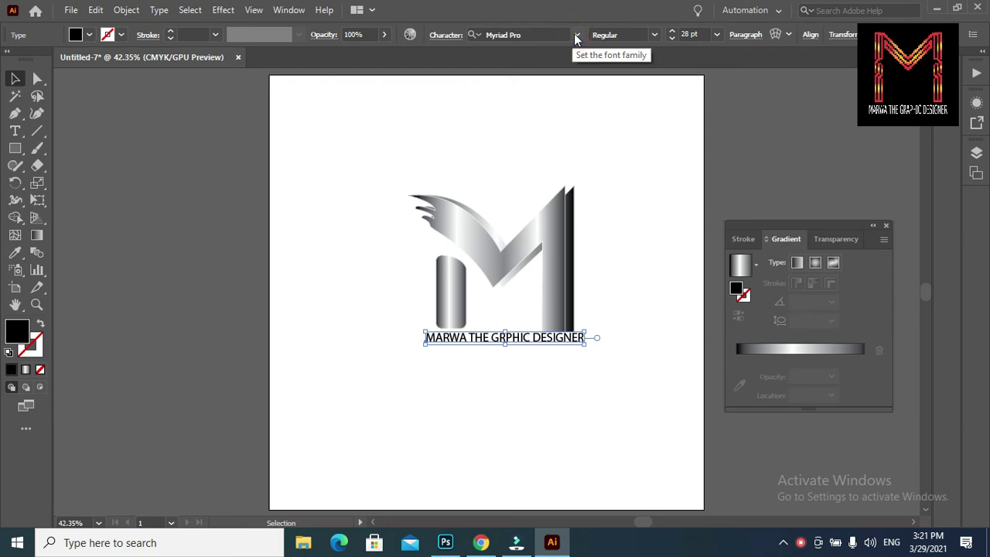
pyautogui.click(576, 35)
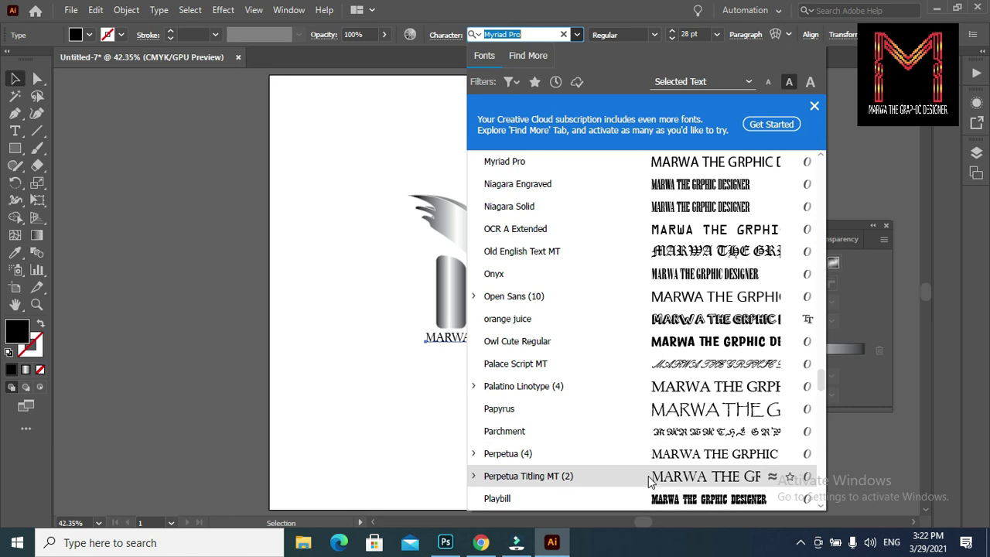
pyautogui.click(647, 502)
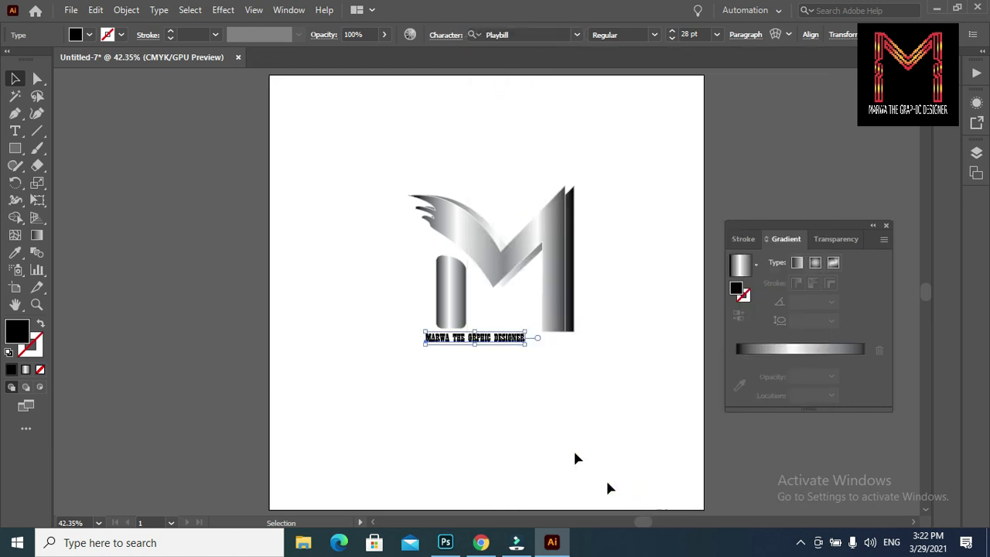
pyautogui.moveTo(527, 343); pyautogui.dragTo(586, 387)
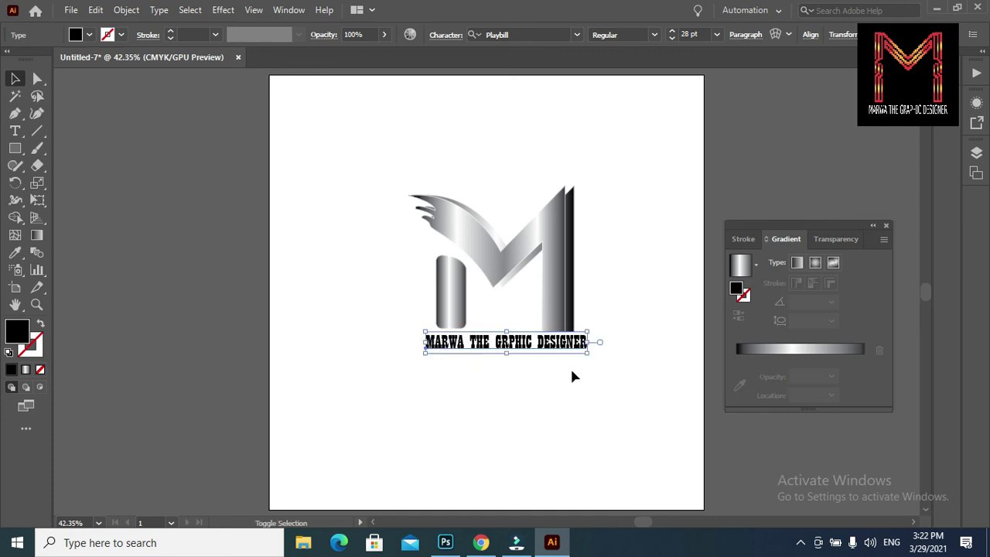
pyautogui.click(455, 371)
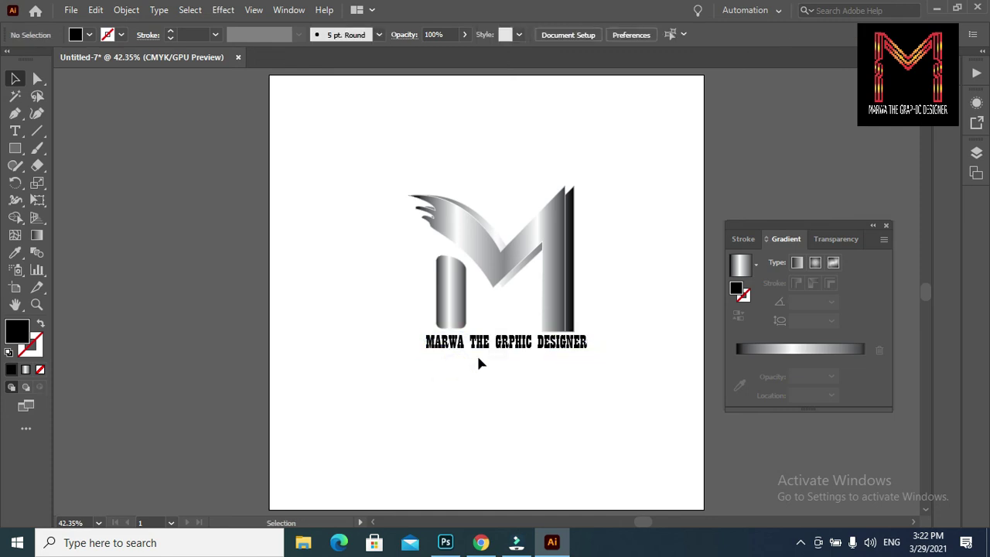
pyautogui.click(498, 353)
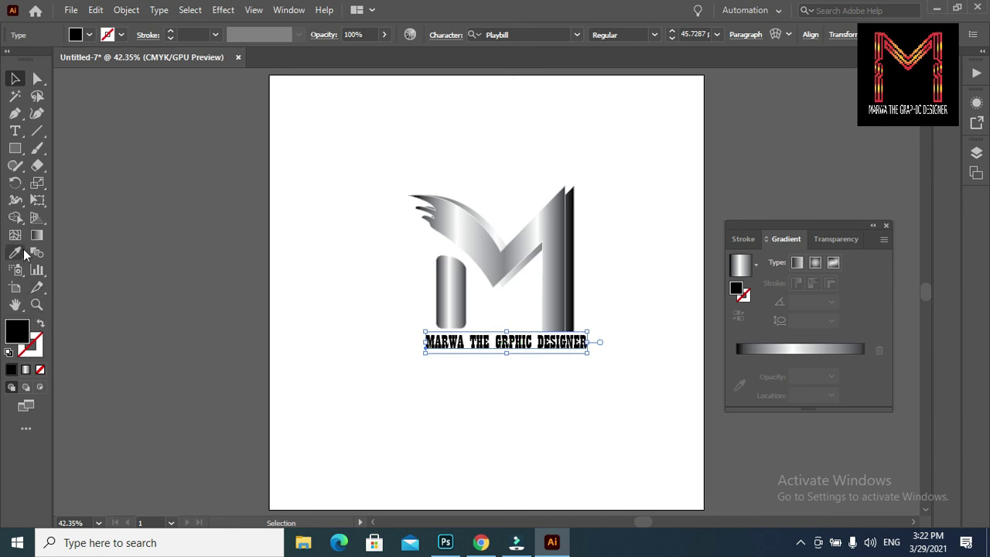
pyautogui.doubleClick(18, 334)
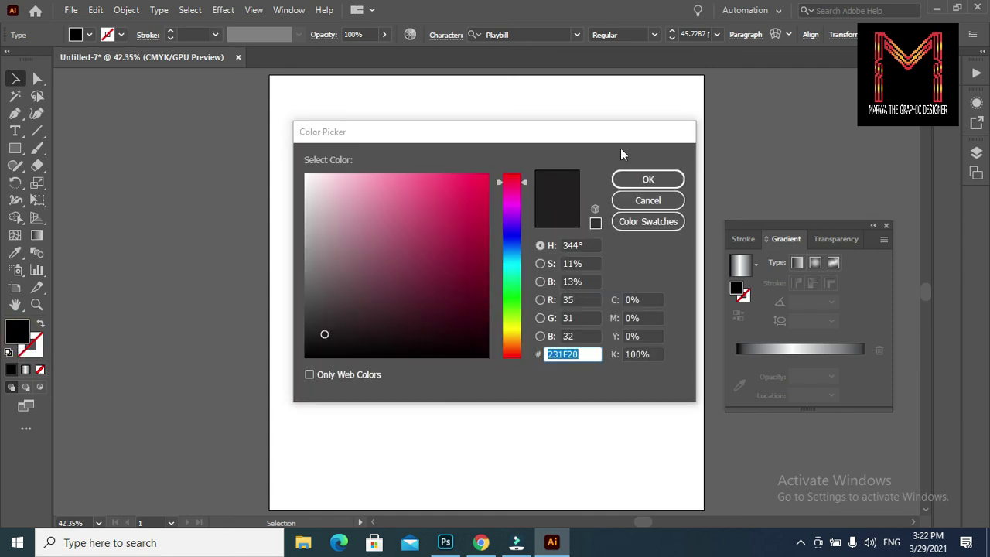
pyautogui.click(650, 201)
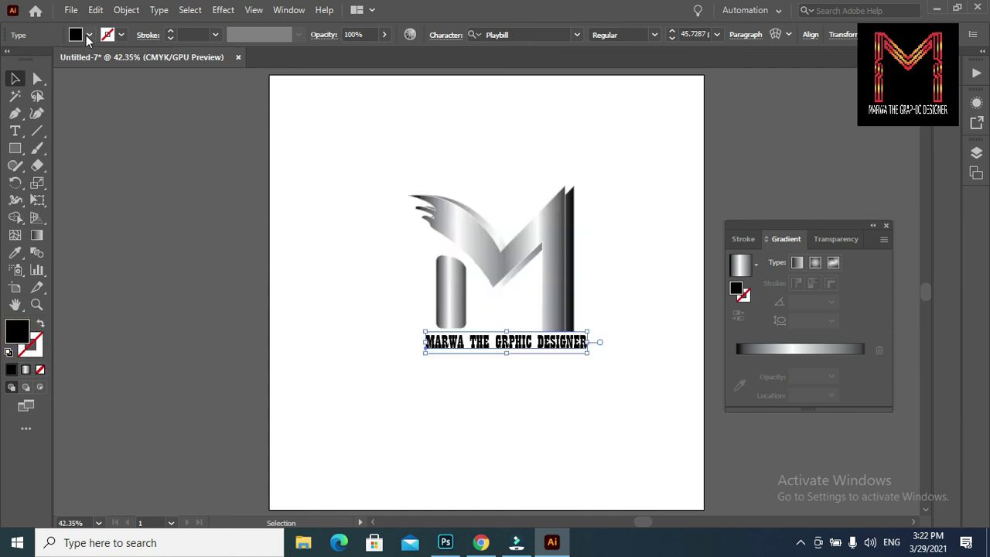
pyautogui.click(88, 36)
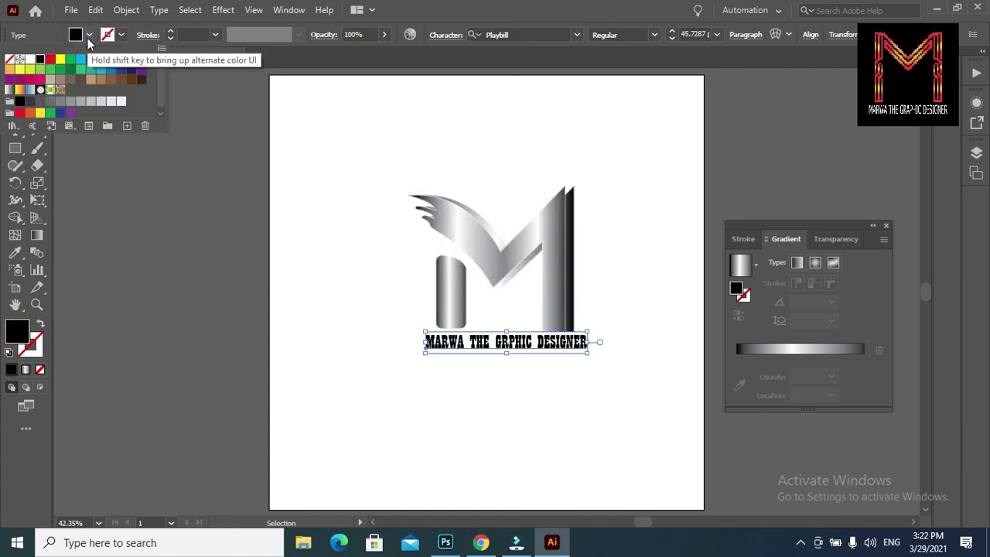
pyautogui.click(111, 81)
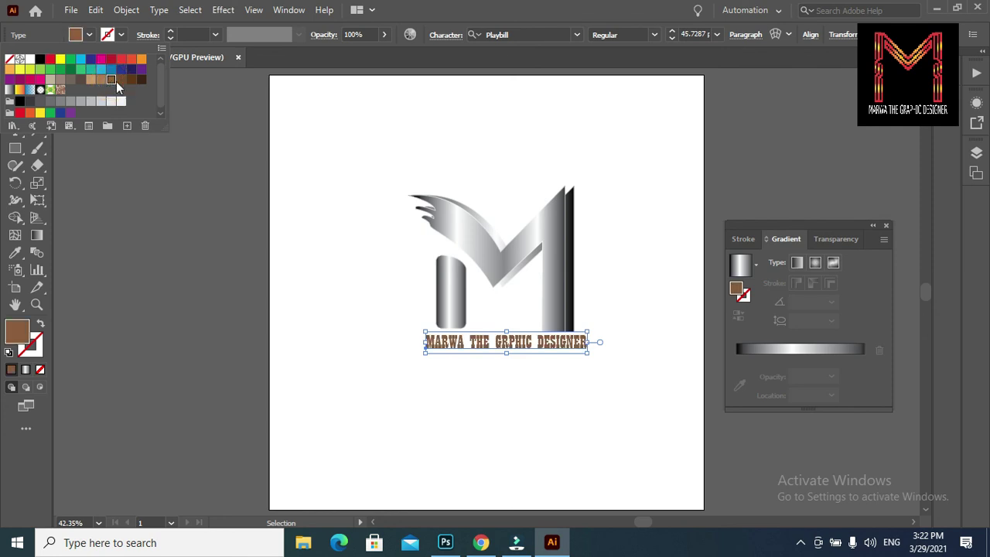
pyautogui.click(132, 80)
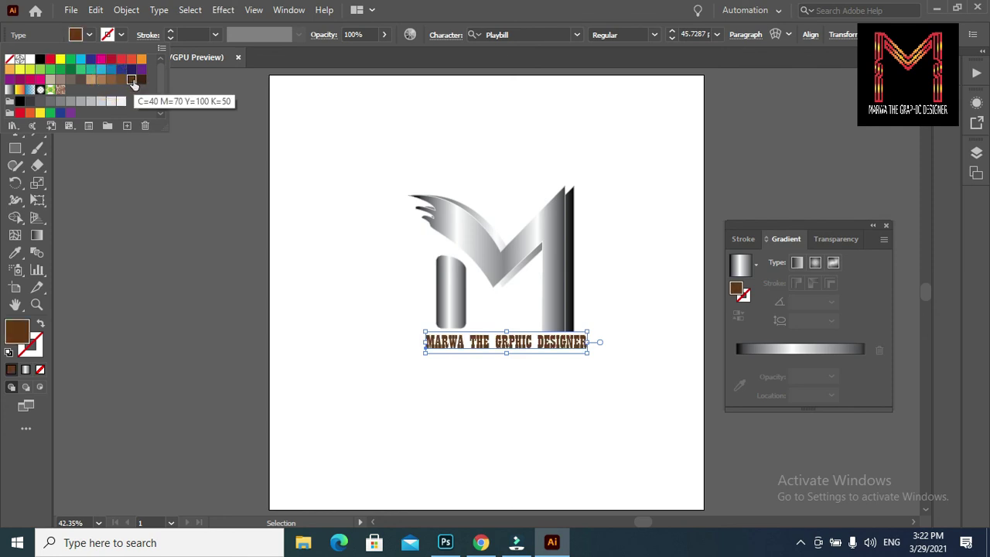
pyautogui.click(143, 81)
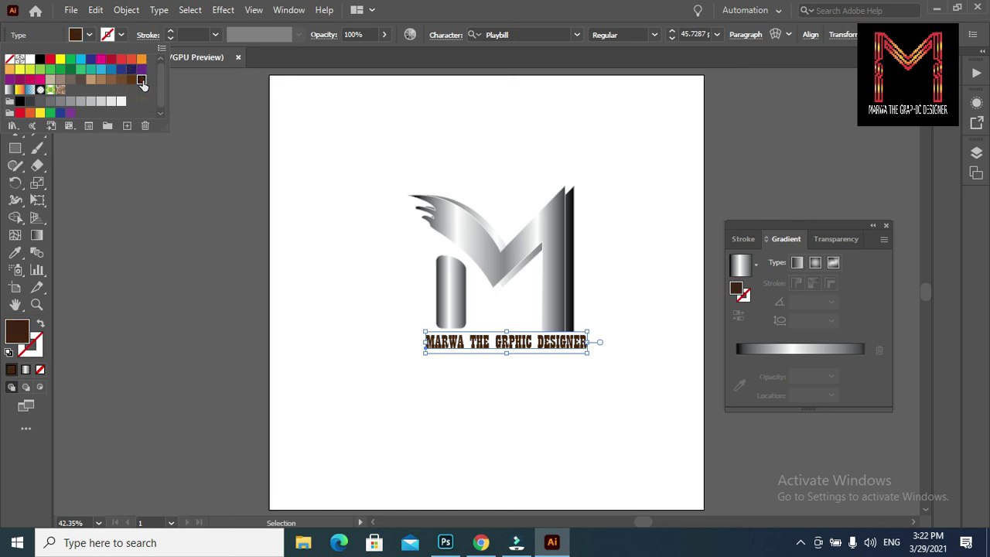
pyautogui.click(20, 101)
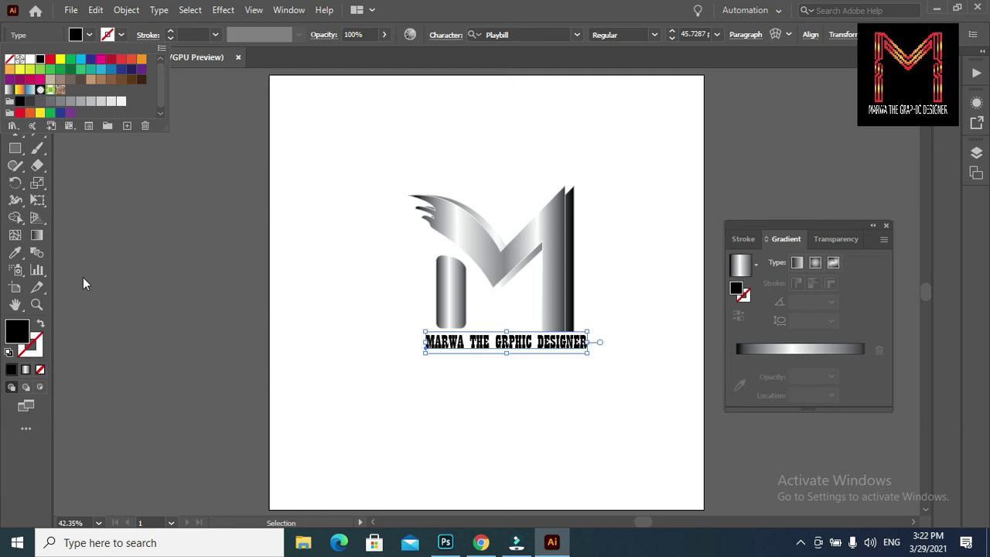
pyautogui.click(258, 333)
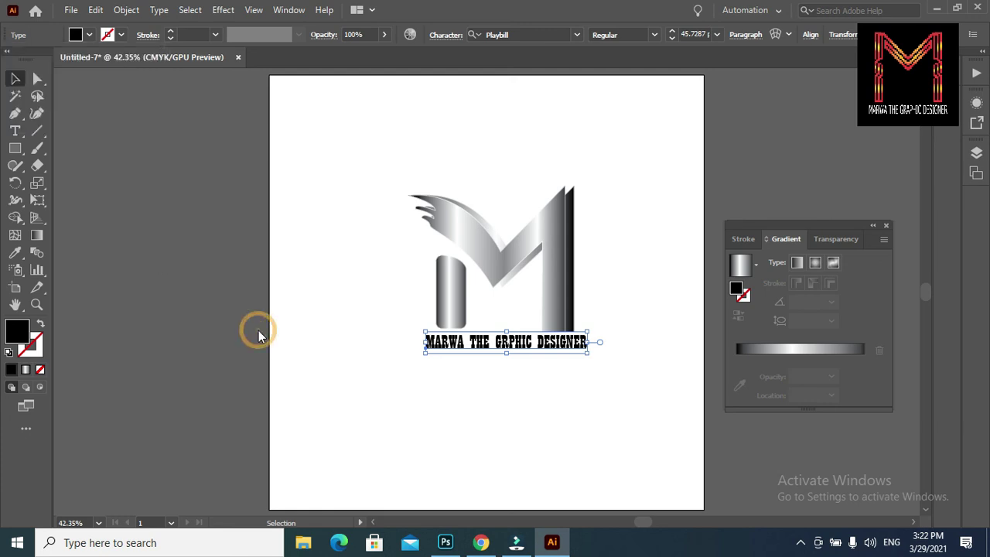
pyautogui.click(318, 341)
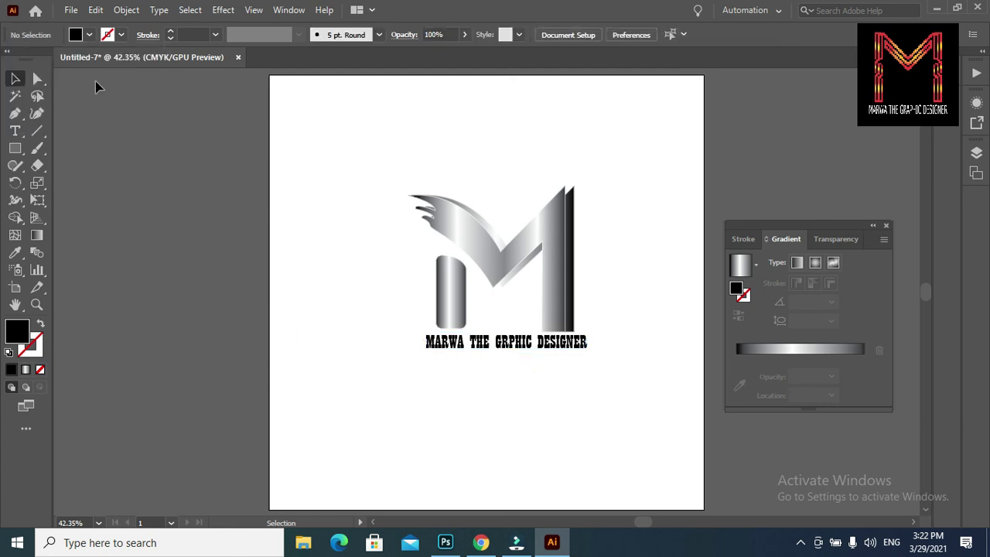
# - Insert the missing 'A' into GRPHIC so the caption reads GRAPHIC
pyautogui.click(14, 133)
pyautogui.click(505, 338)
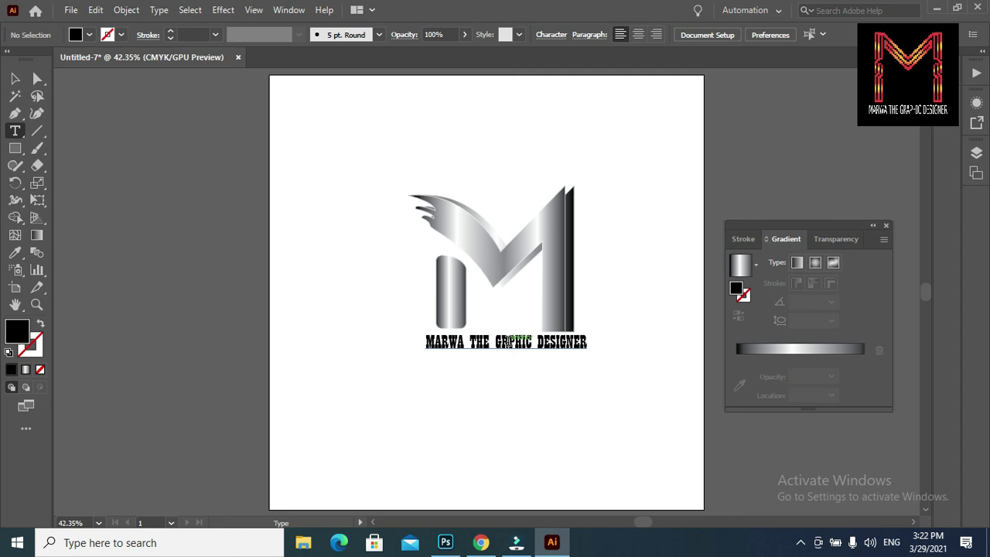
pyautogui.click(508, 340)
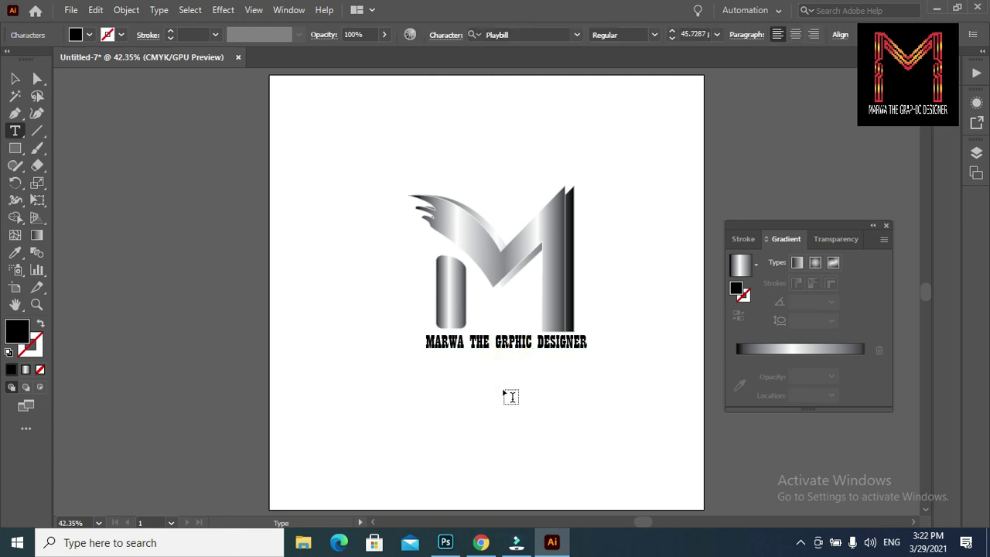
pyautogui.write('A')
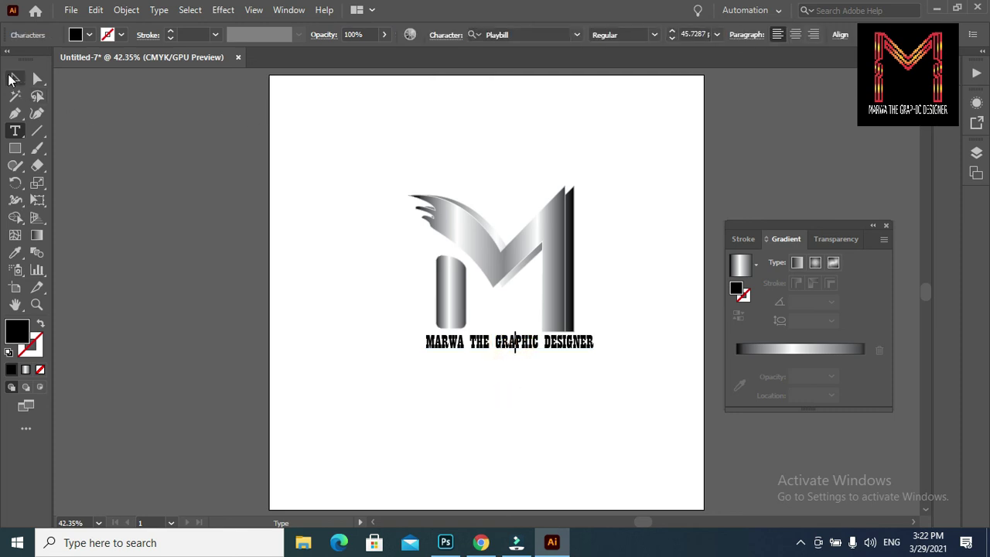
pyautogui.click(13, 79)
pyautogui.click(492, 396)
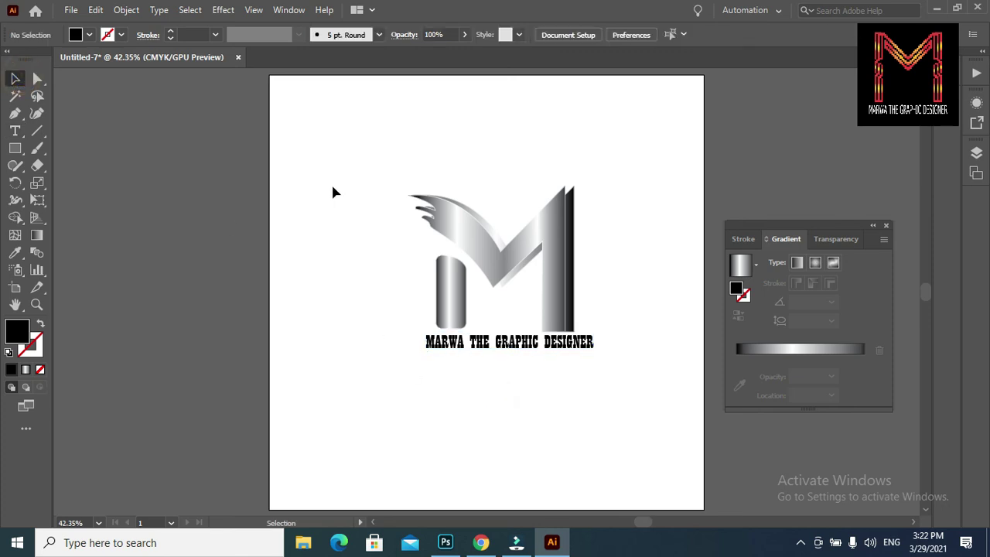